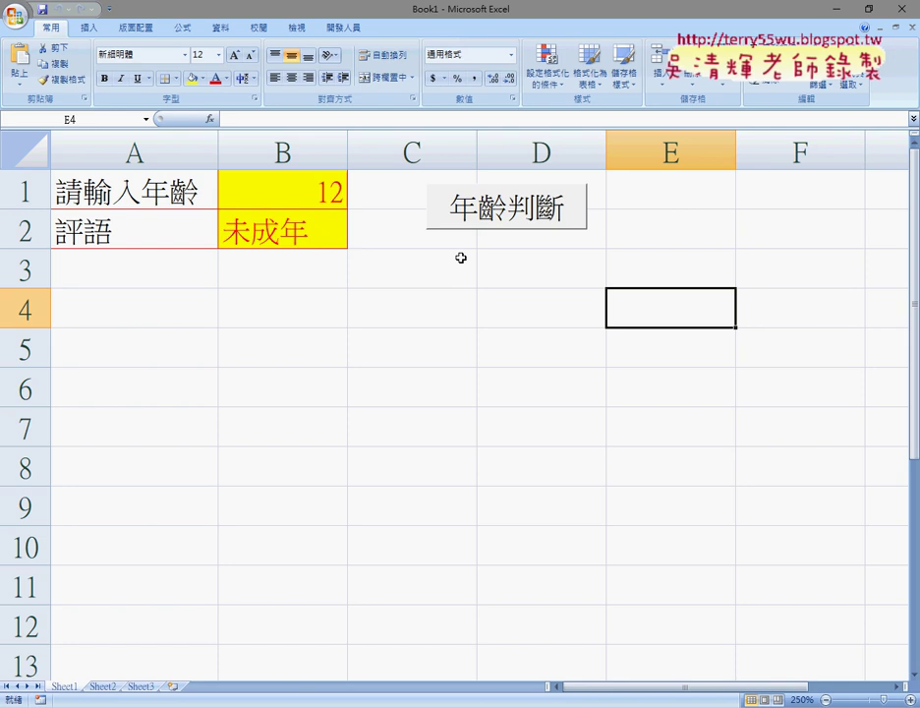
# Change the age in B1 from 12 to 55.
pyautogui.click(129, 196)
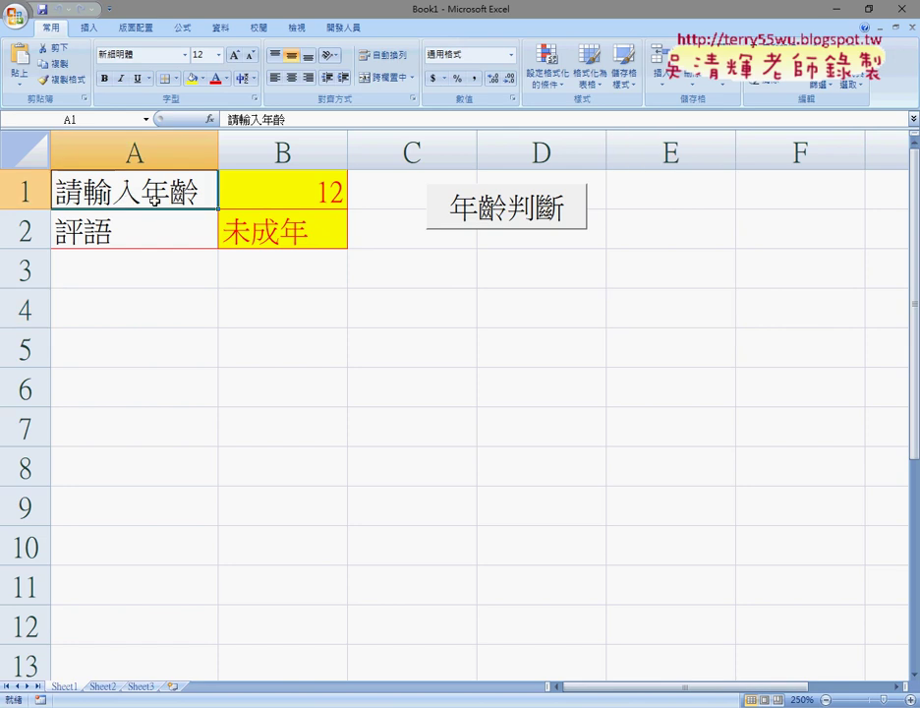
pyautogui.click(292, 202)
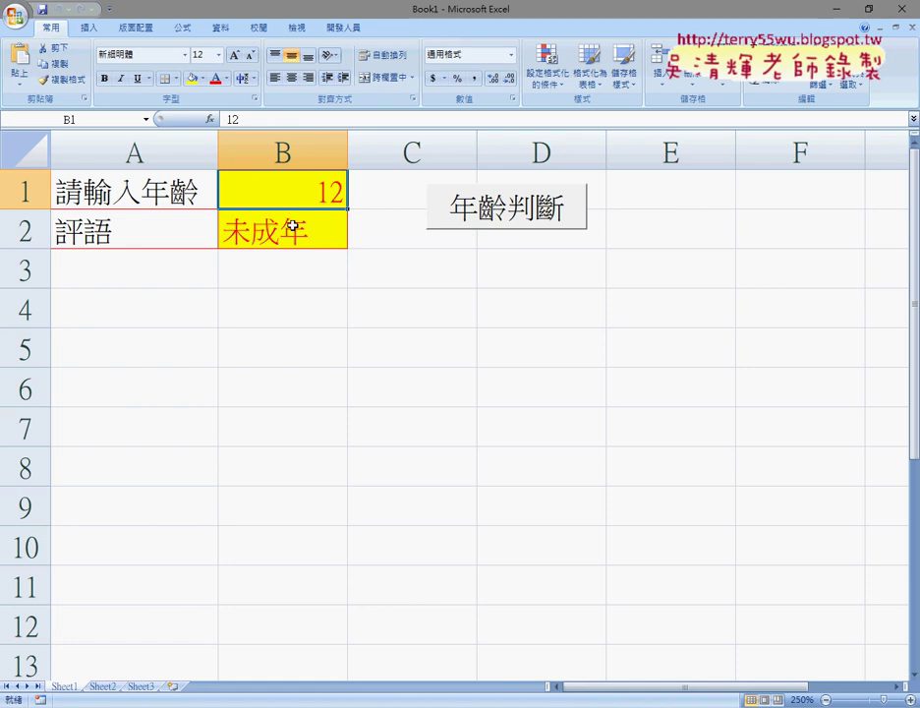
pyautogui.click(296, 230)
pyautogui.click(156, 240)
pyautogui.click(274, 246)
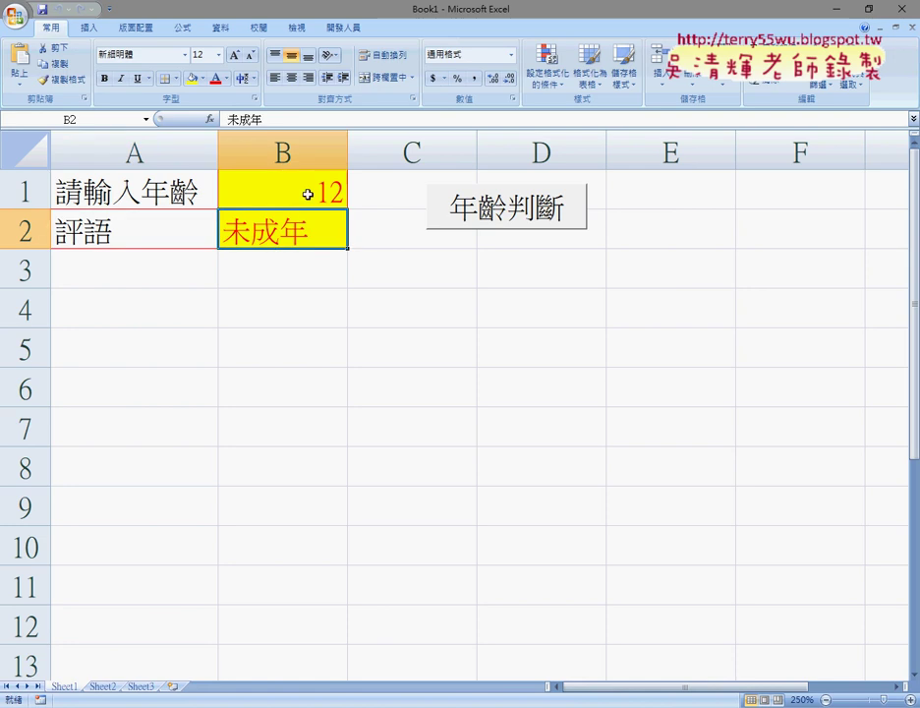
pyautogui.doubleClick(328, 188)
pyautogui.moveTo(328, 189); pyautogui.dragTo(355, 188)
pyautogui.write('5')
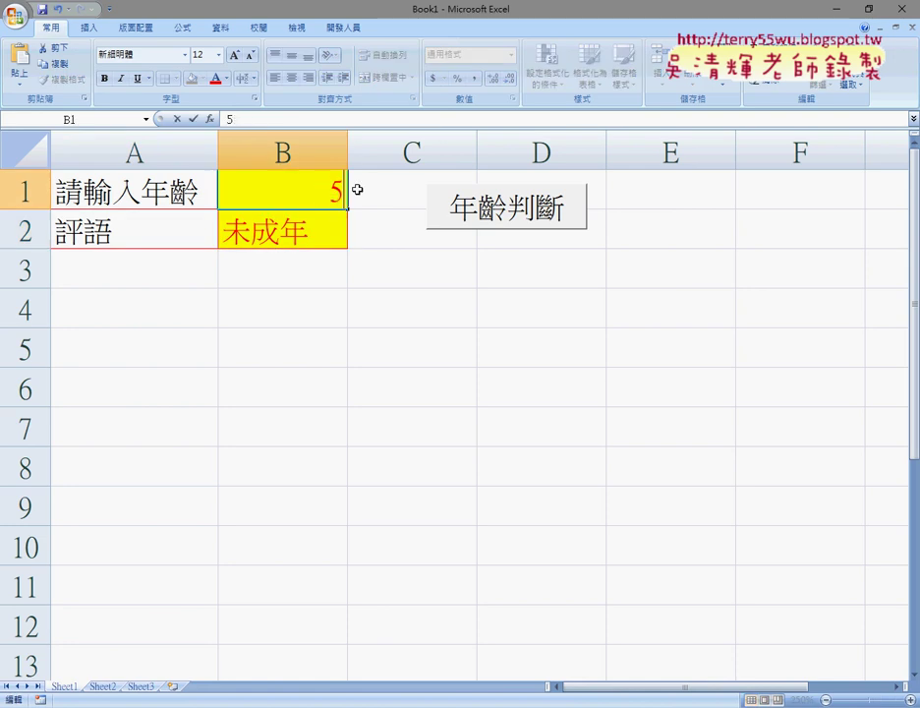
pyautogui.write('5')
pyautogui.click(447, 282)
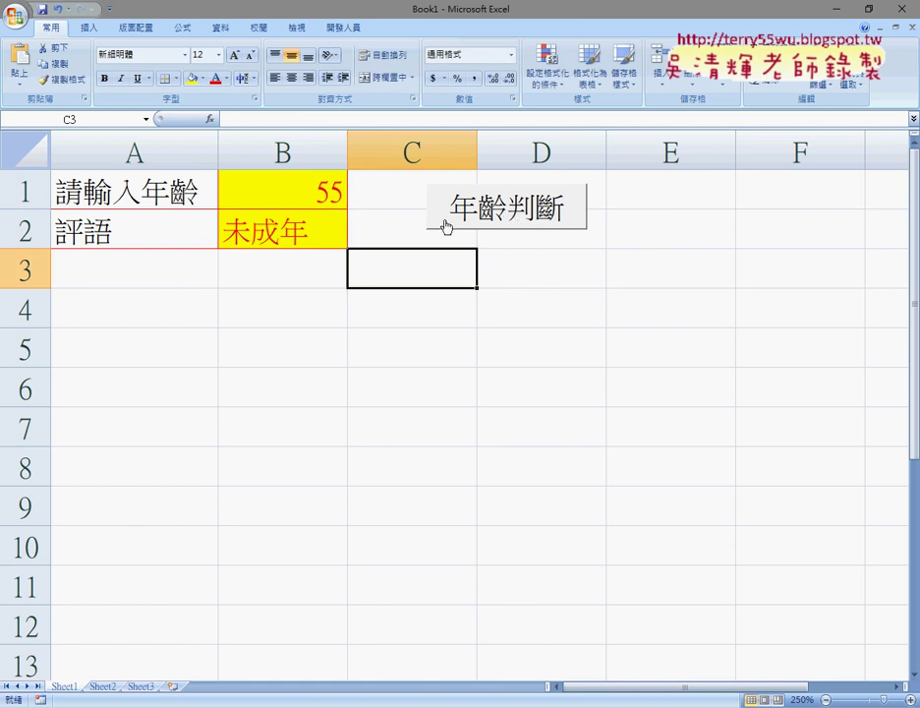
# Run the 年齡判斷 macro and check that B2 now shows 壯年.
pyautogui.click(481, 215)
pyautogui.click(300, 241)
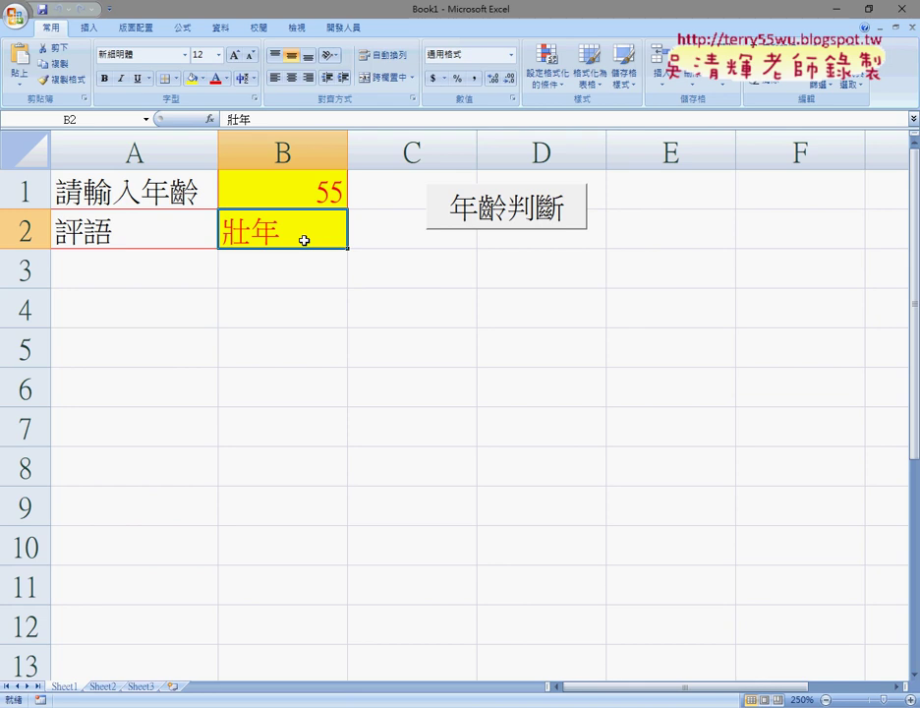
pyautogui.click(323, 190)
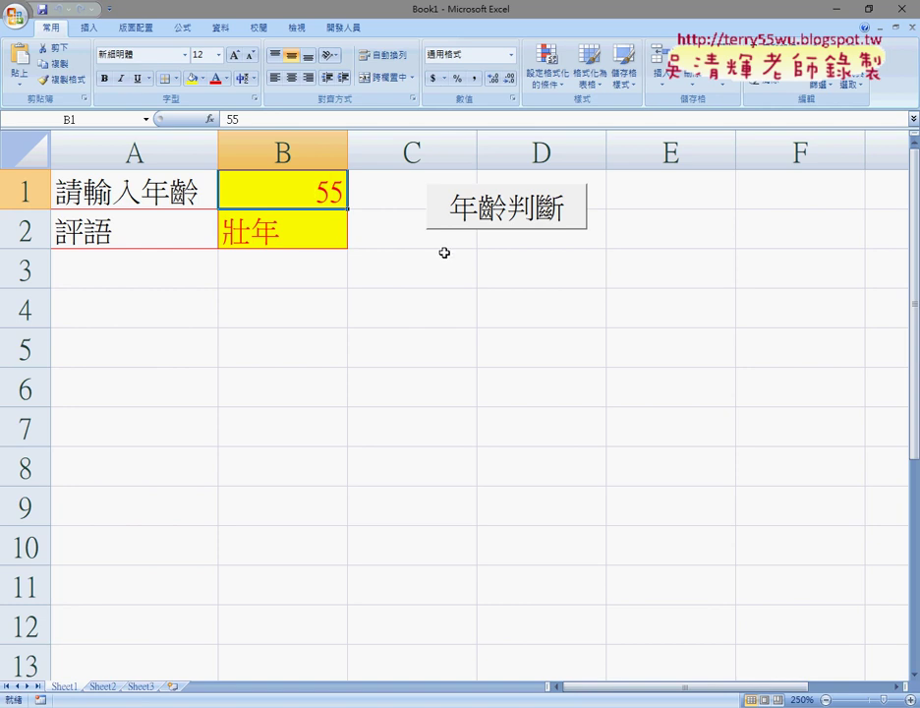
# Check B1 (55) and B2 (壯年), then show the 開發人員 (Developer) ribbon.
pyautogui.click(323, 232)
pyautogui.click(318, 198)
pyautogui.click(335, 233)
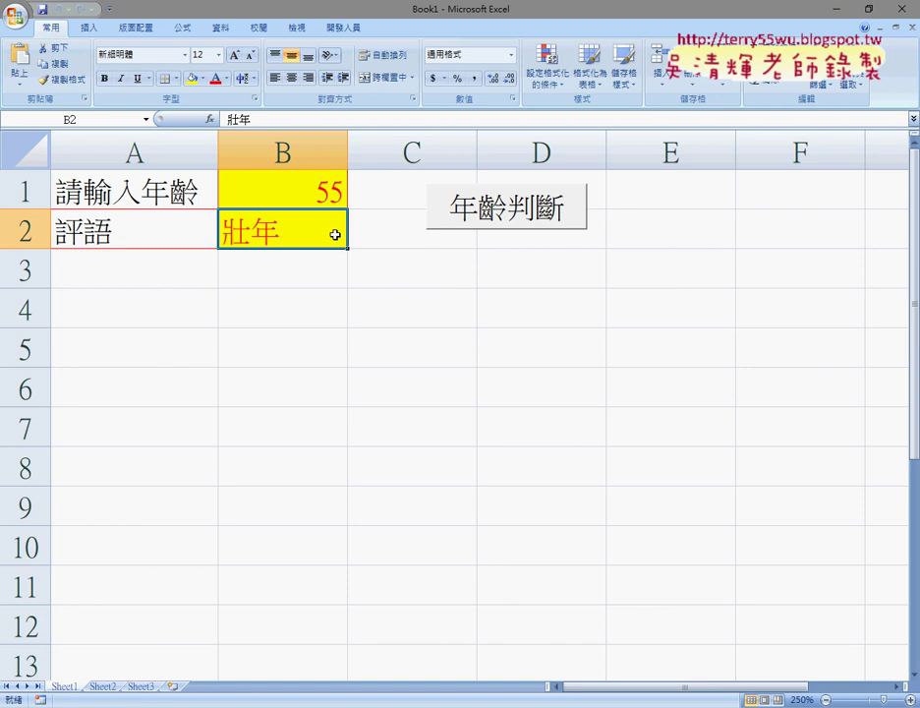
pyautogui.click(264, 187)
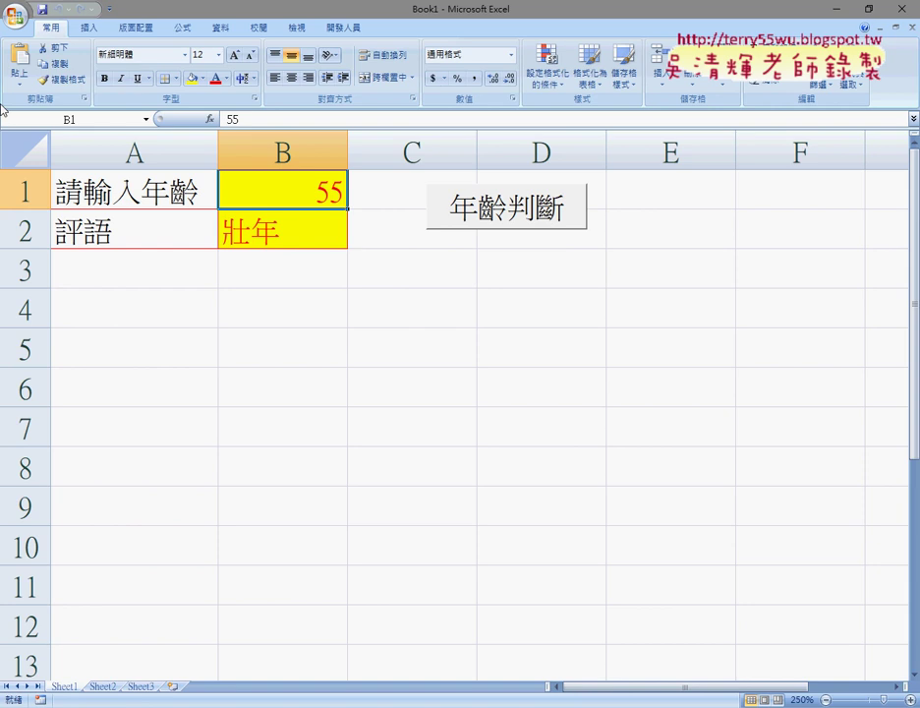
pyautogui.click(343, 28)
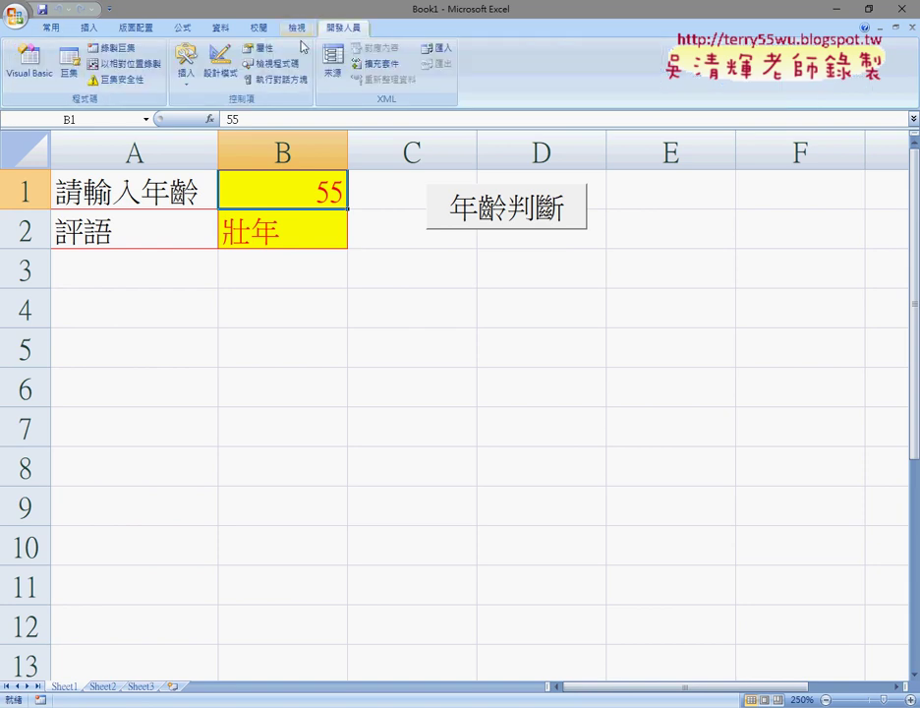
# Open the Visual Basic editor and undo the earlier code edits with Ctrl+Z.
pyautogui.click(30, 64)
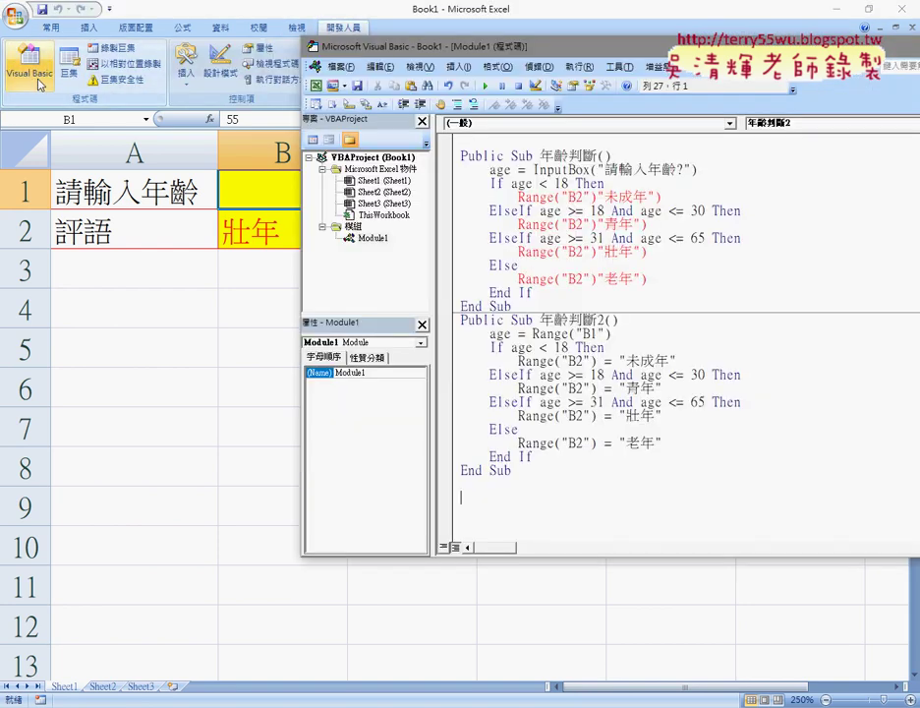
pyautogui.click(521, 348)
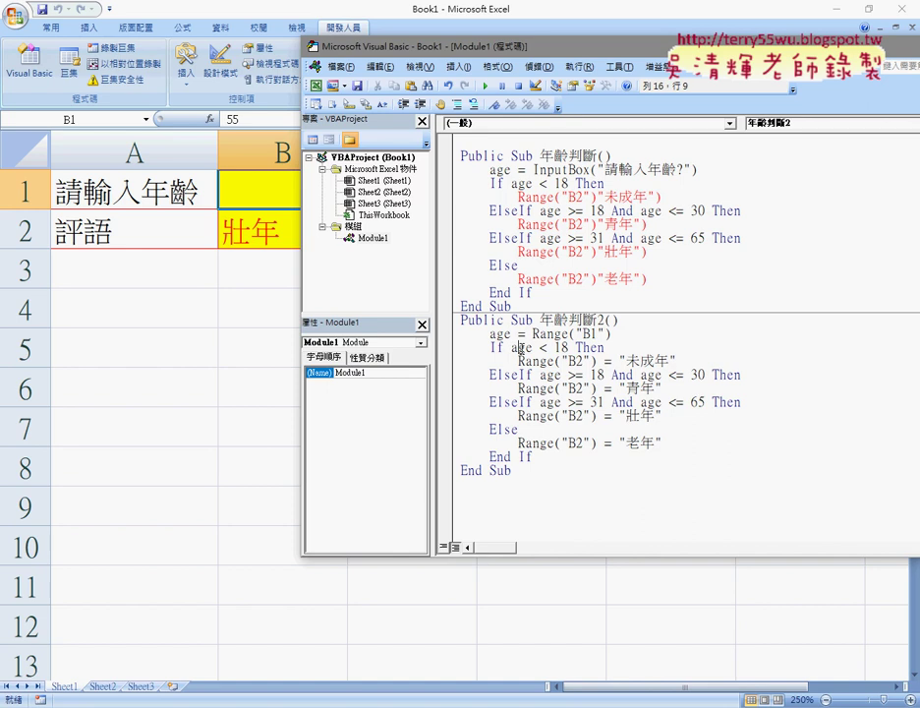
pyautogui.hotkey('ctrl', 'z')
pyautogui.hotkey('ctrl', 'z')
pyautogui.hotkey('ctrl', 'z')
pyautogui.hotkey('ctrl', 'z')
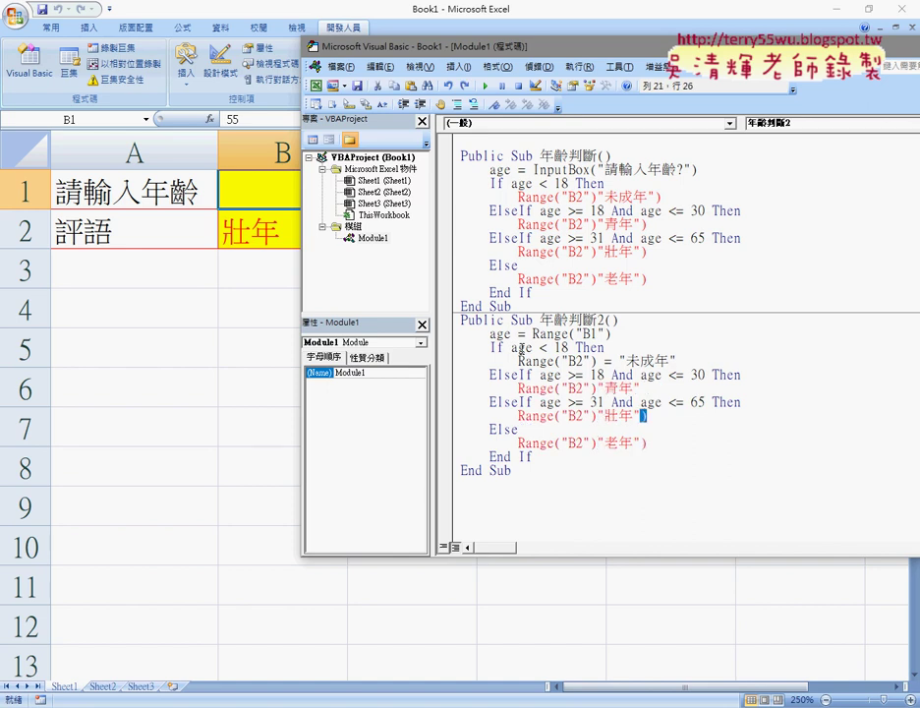
pyautogui.hotkey('ctrl', 'z')
pyautogui.hotkey('ctrl', 'z')
pyautogui.hotkey('ctrl', 'z')
pyautogui.hotkey('ctrl', 'z')
pyautogui.hotkey('ctrl', 'z')
pyautogui.hotkey('ctrl', 'z')
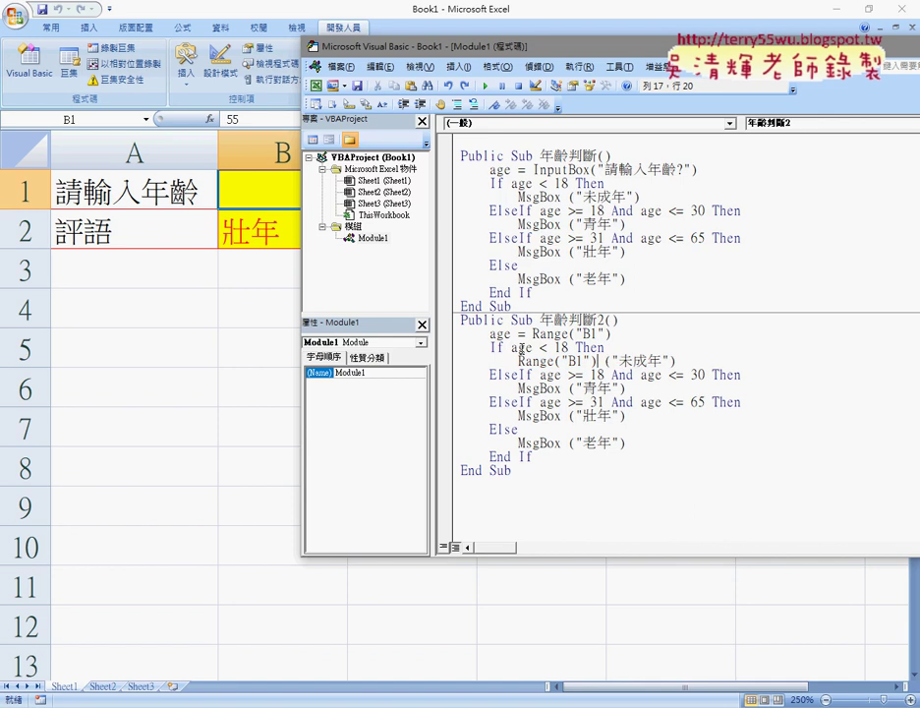
pyautogui.hotkey('ctrl', 'z')
pyautogui.hotkey('ctrl', 'z')
pyautogui.hotkey('ctrl', 'z')
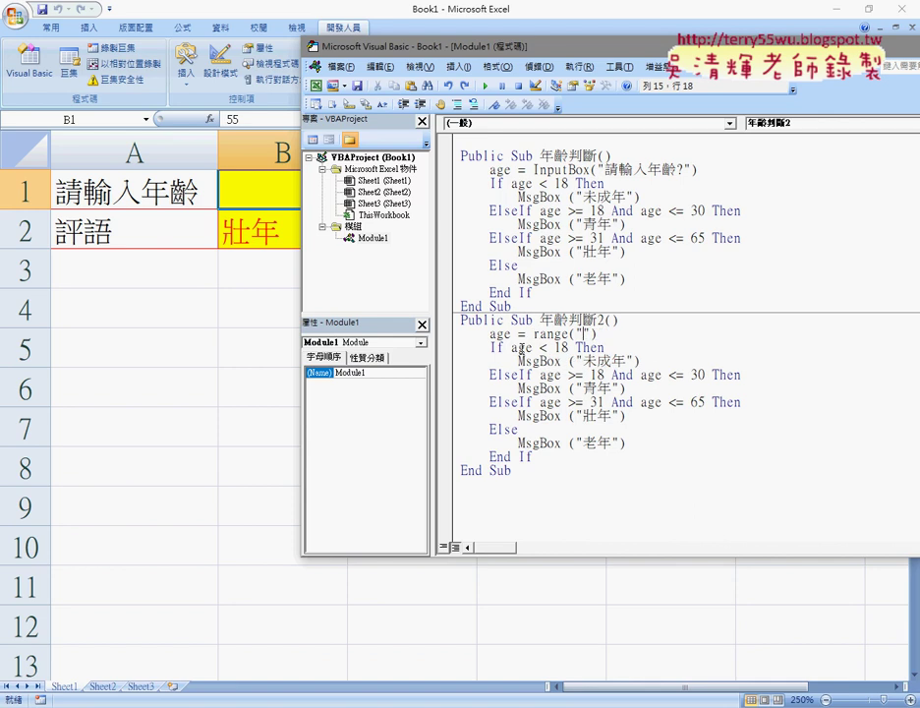
# Delete the 年齡判斷2 Sub and select the original 年齡判斷 Sub for copying.
pyautogui.moveTo(503, 491); pyautogui.dragTo(460, 319)
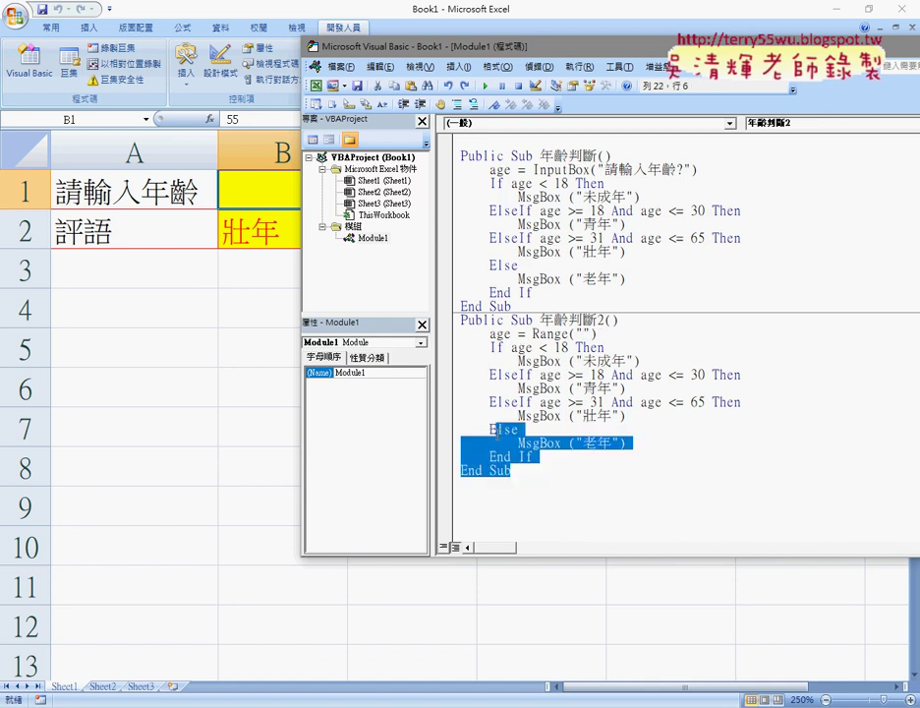
pyautogui.press('Delete')
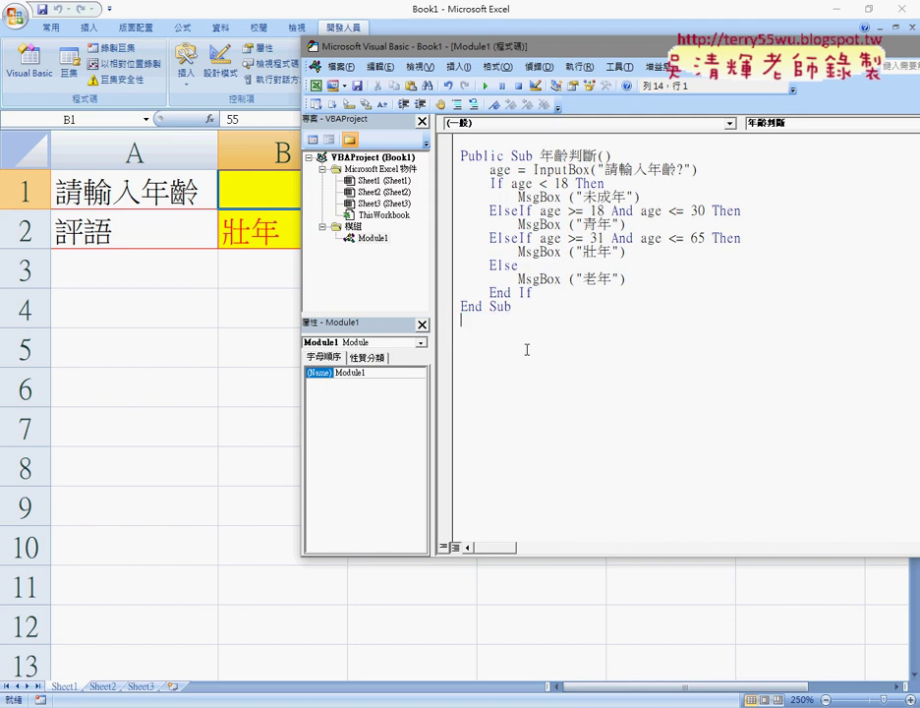
pyautogui.moveTo(526, 349)
pyautogui.mouseDown()
pyautogui.moveTo(531, 311)
pyautogui.moveTo(460, 156)
pyautogui.mouseUp()
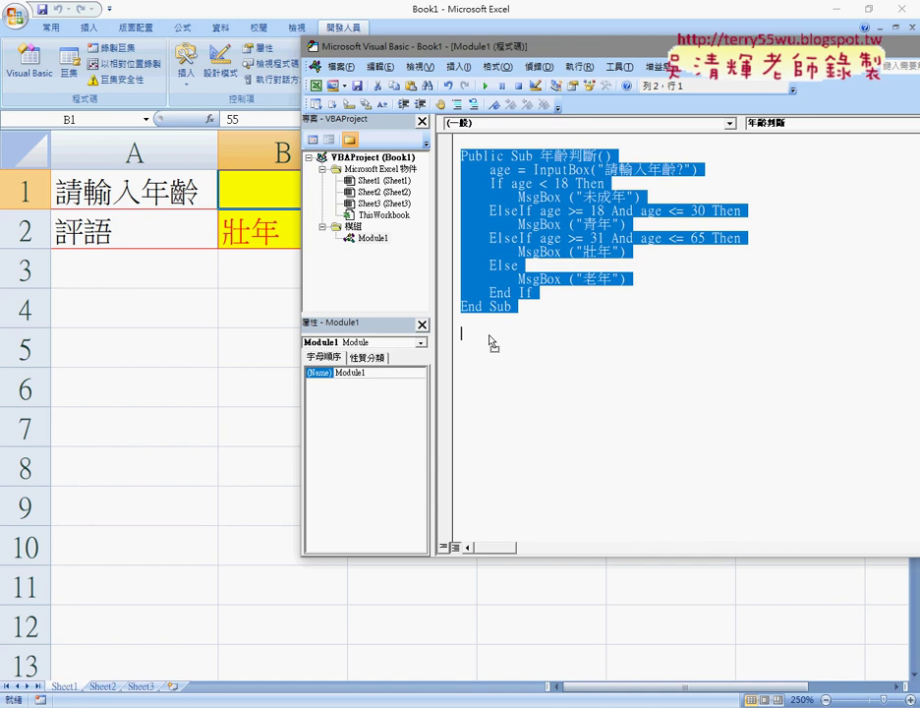
# Paste a copy of the 年齡判斷 Sub below the original and rename it 年齡判斷2.
pyautogui.write('Public Sub 年齡判斷()     age = InputBox("請輸入年齡?")     If age < 18 Then         MsgBox ("未成年")     ElseIf age >= 18 And age <= 30 Then         MsgBox ("青年")     ElseIf age >= 31 And age <= 65 Then         MsgBox ("壯年")     Else         MsgBox ("老年")     End If End Sub')
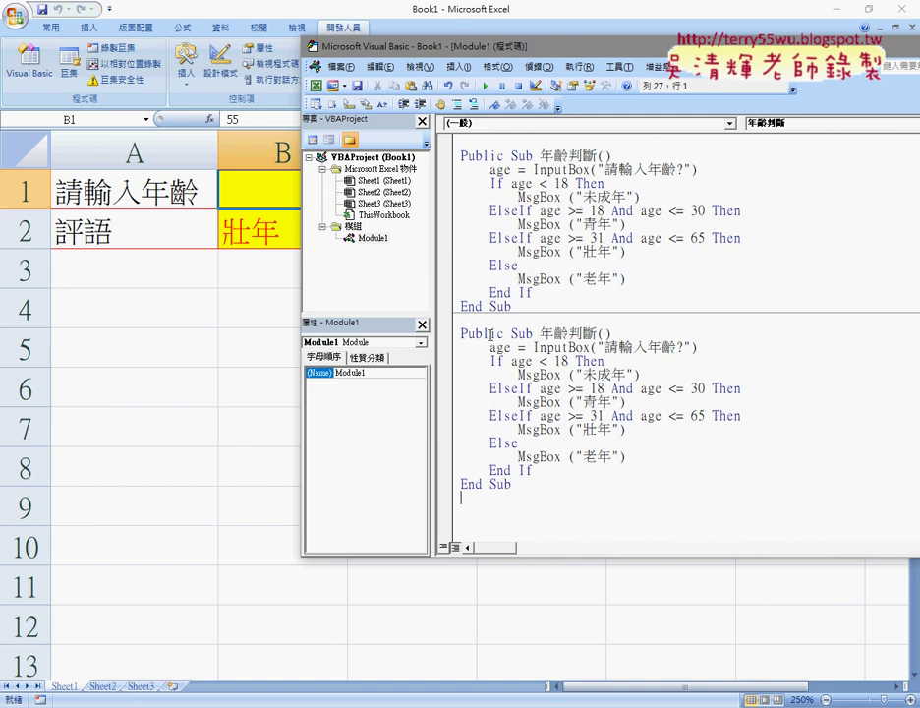
pyautogui.click(607, 334)
pyautogui.write('2')
# In 年齡判斷2, replace InputBox("請輸入年齡?") with range("B1").
pyautogui.moveTo(532, 347); pyautogui.dragTo(598, 348)
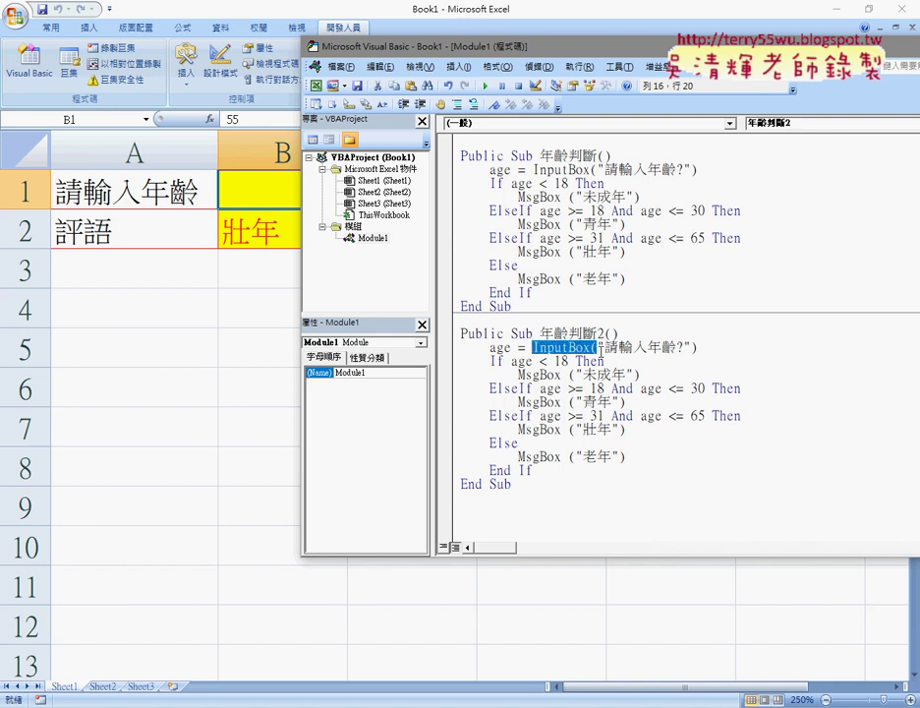
pyautogui.moveTo(355, 43); pyautogui.dragTo(442, 55)
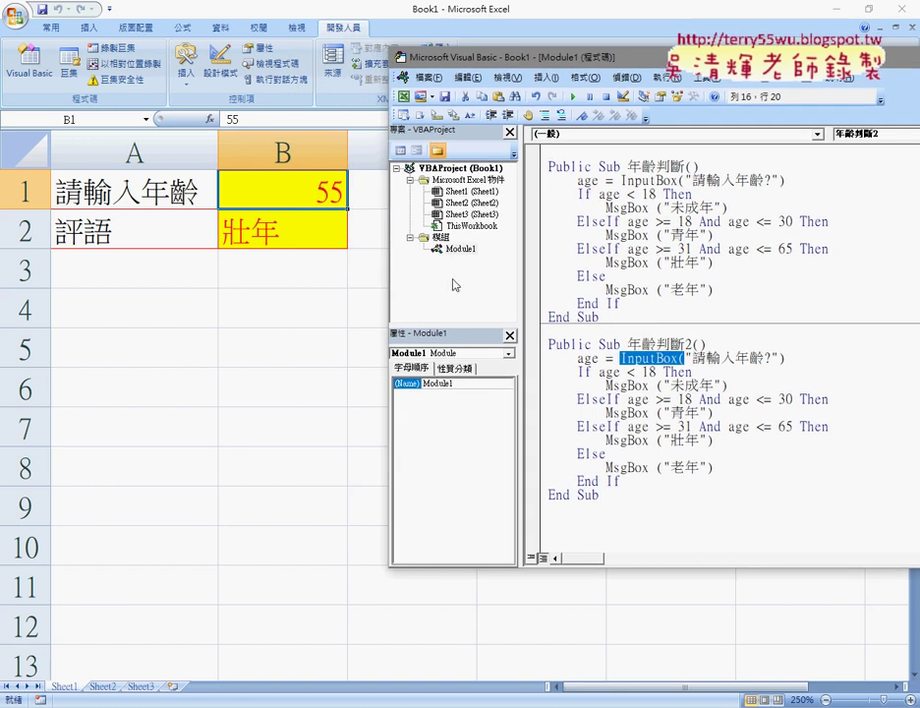
pyautogui.moveTo(785, 359); pyautogui.dragTo(621, 360)
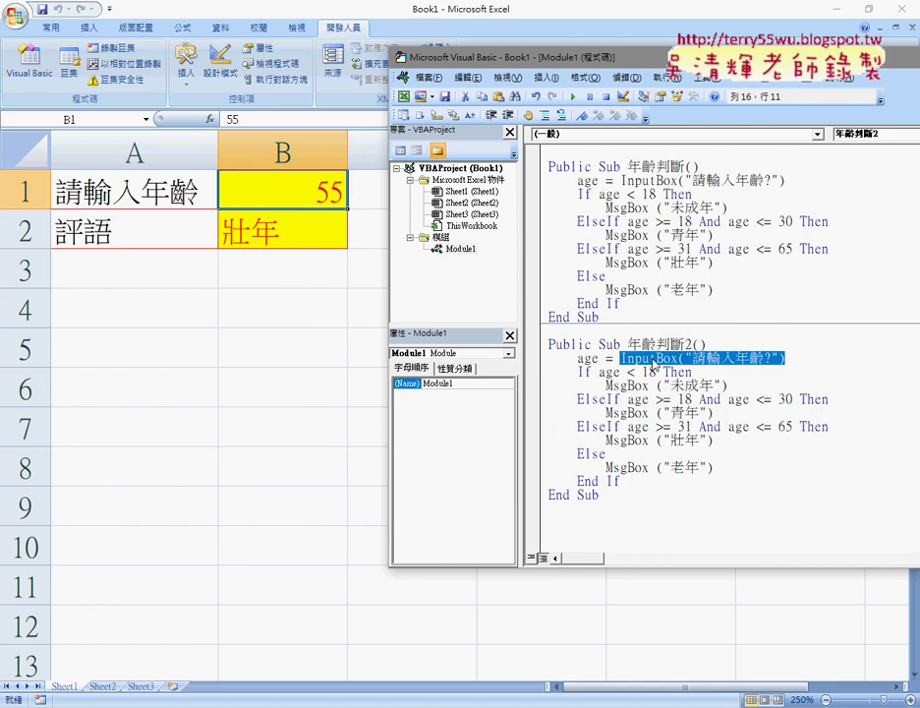
pyautogui.write('ran')
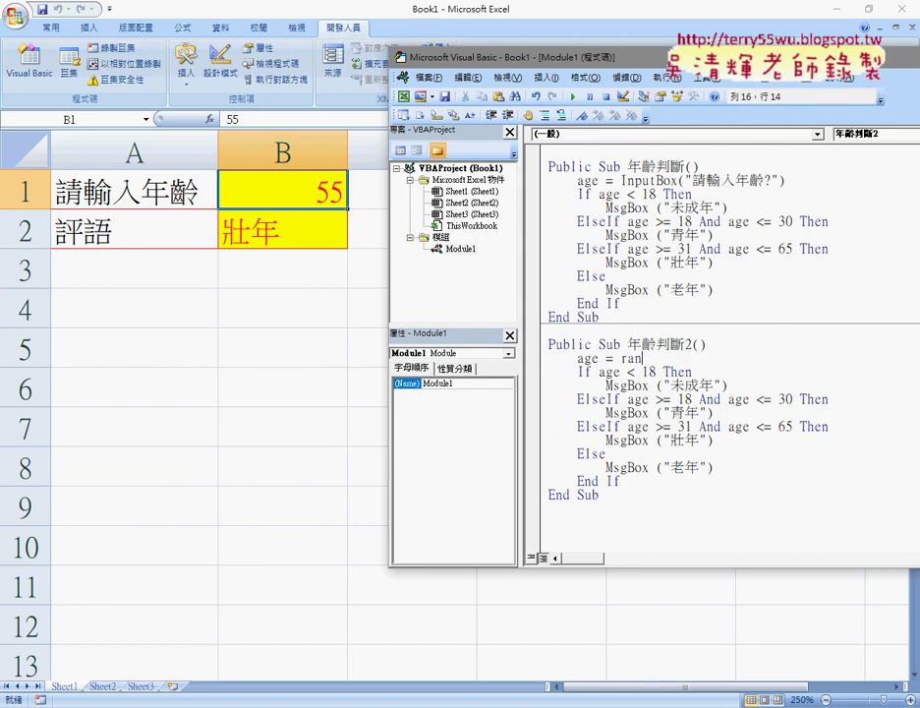
pyautogui.write('ge(')
pyautogui.write('"')
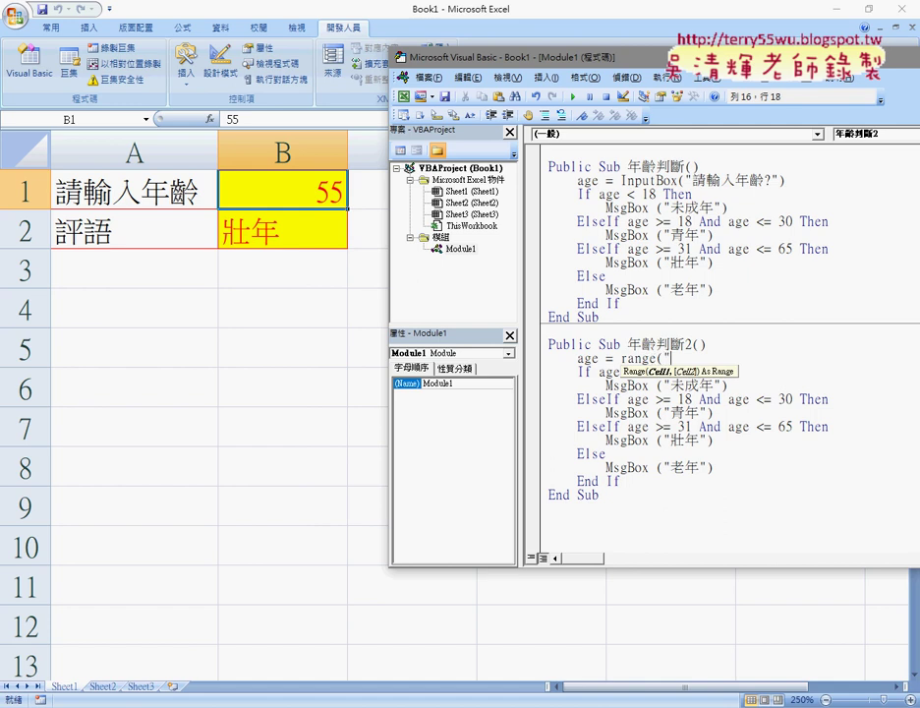
pyautogui.write('B')
pyautogui.write('1"')
pyautogui.write(')')
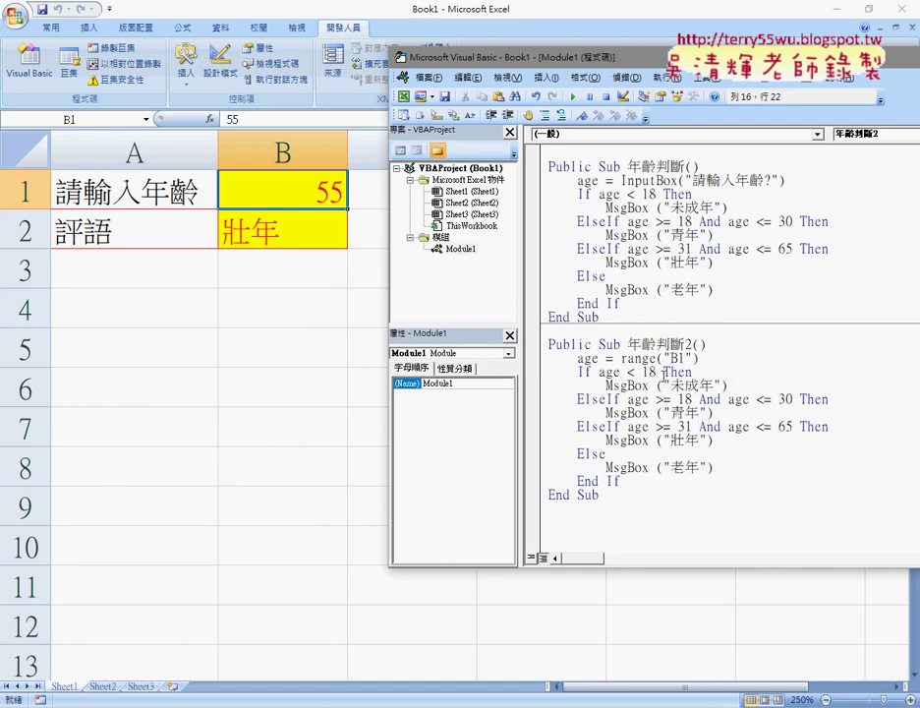
pyautogui.moveTo(700, 358); pyautogui.dragTo(621, 362)
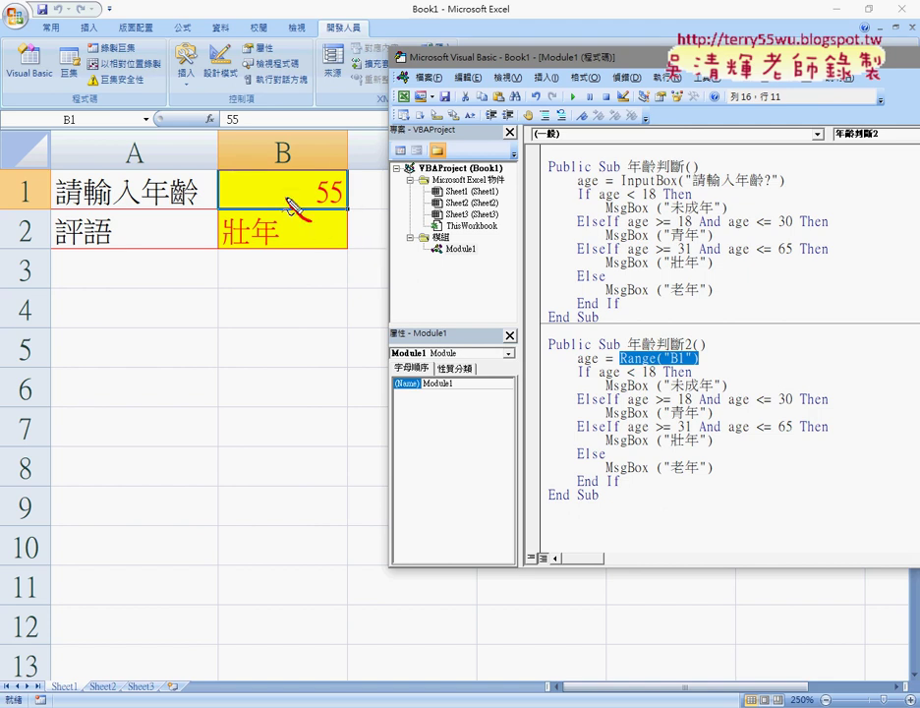
pyautogui.moveTo(340, 169)
pyautogui.mouseDown()
pyautogui.moveTo(329, 234)
pyautogui.moveTo(383, 185)
pyautogui.moveTo(641, 339)
pyautogui.moveTo(596, 378)
pyautogui.moveTo(582, 372)
pyautogui.mouseUp()
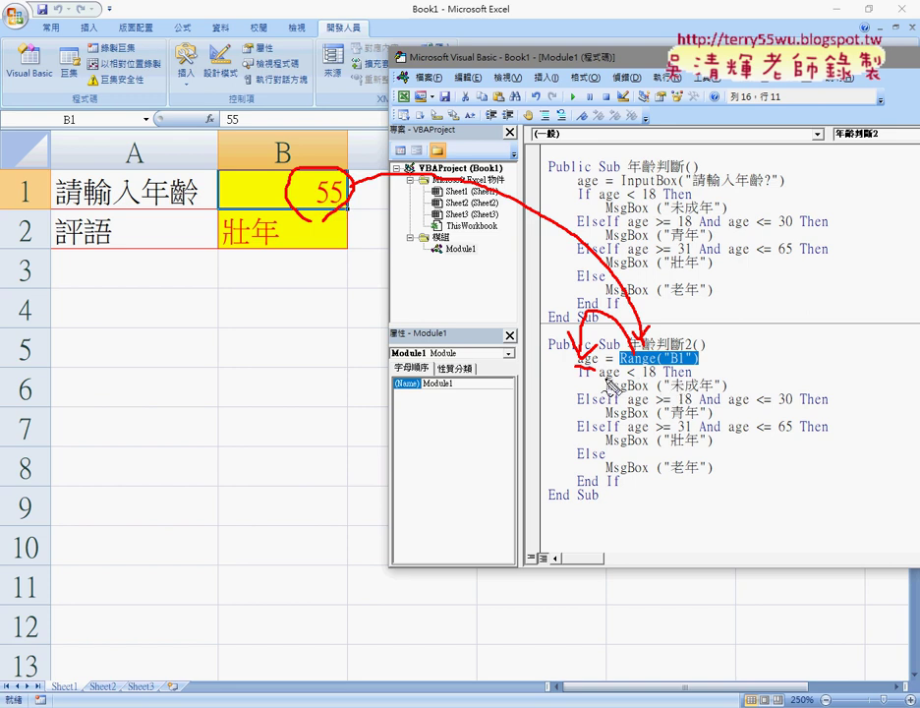
pyautogui.moveTo(608, 379); pyautogui.dragTo(622, 385)
pyautogui.press('Escape')
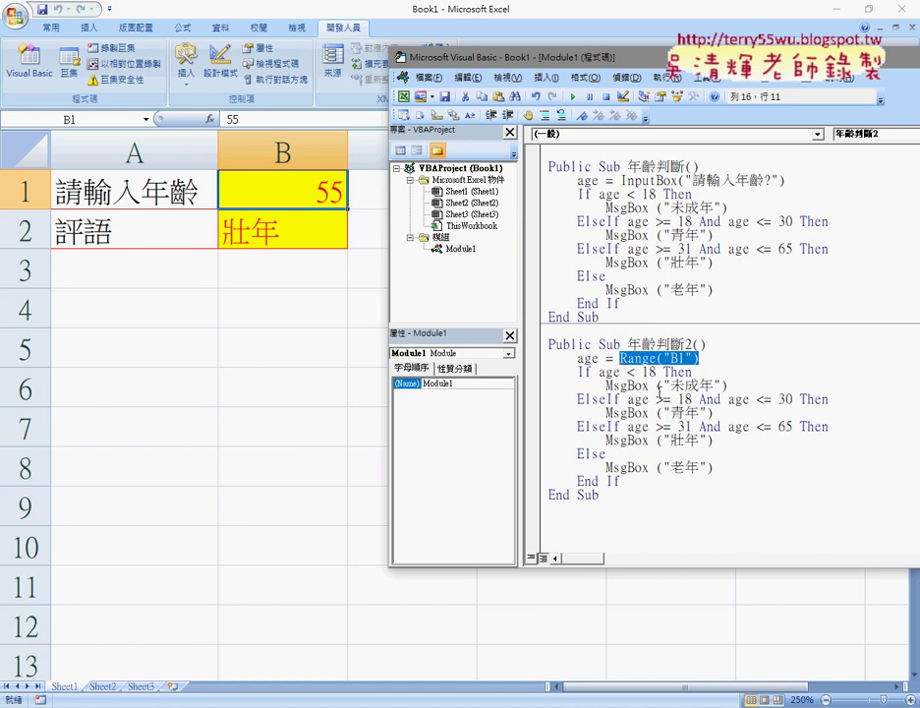
pyautogui.moveTo(662, 386); pyautogui.dragTo(605, 386)
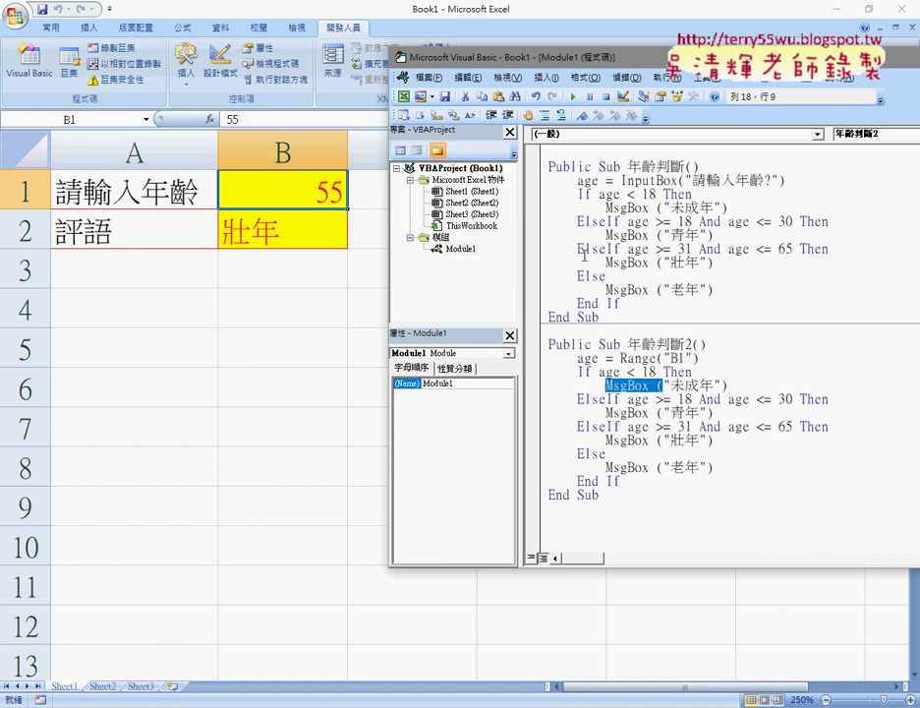
pyautogui.click(574, 97)
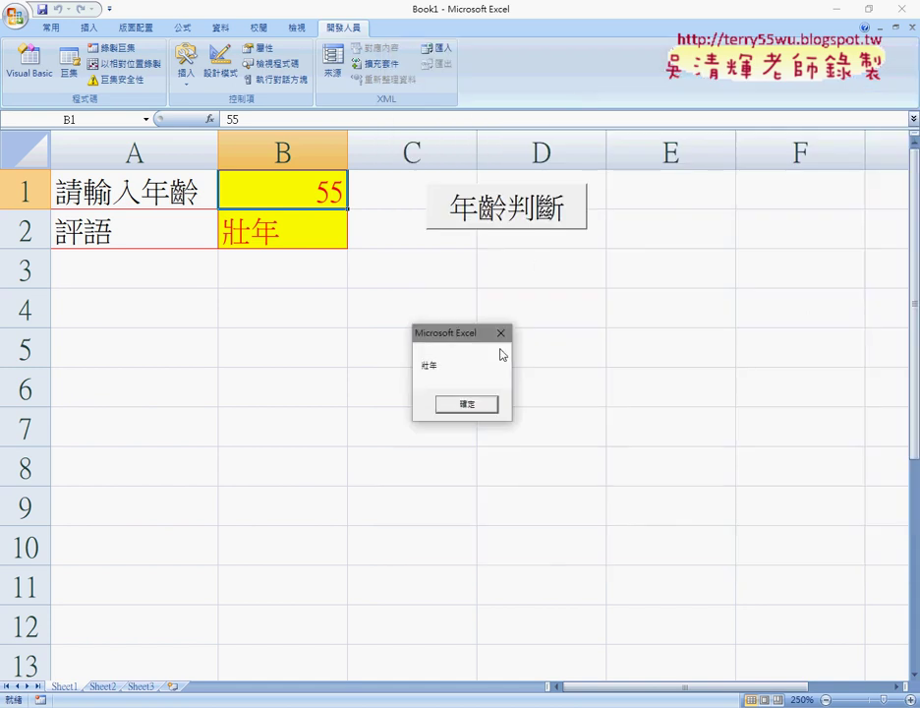
pyautogui.click(472, 403)
pyautogui.click(282, 348)
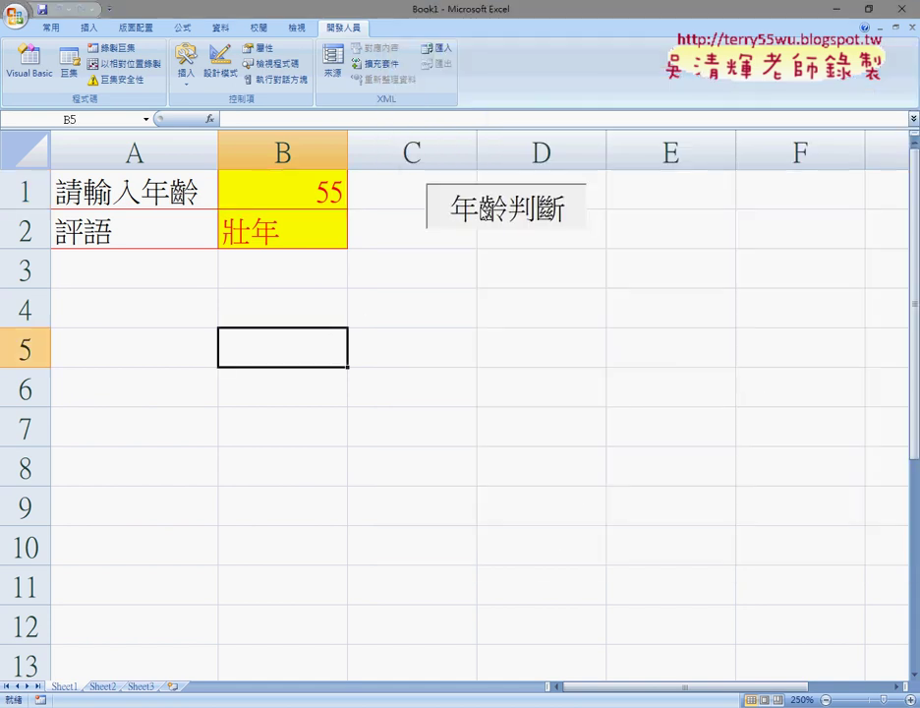
pyautogui.click(484, 216)
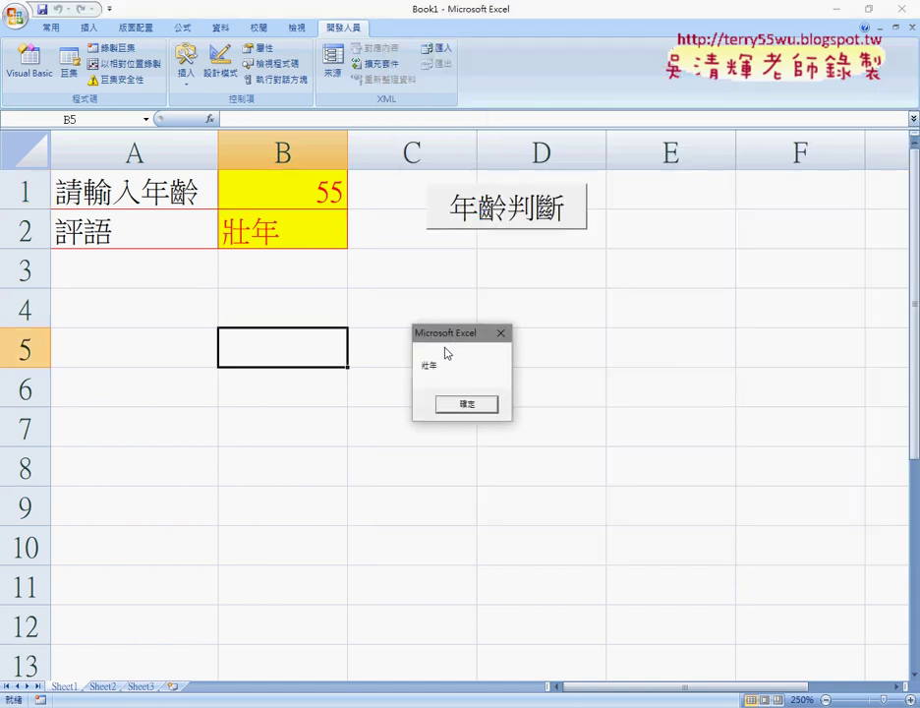
pyautogui.click(487, 402)
pyautogui.click(310, 236)
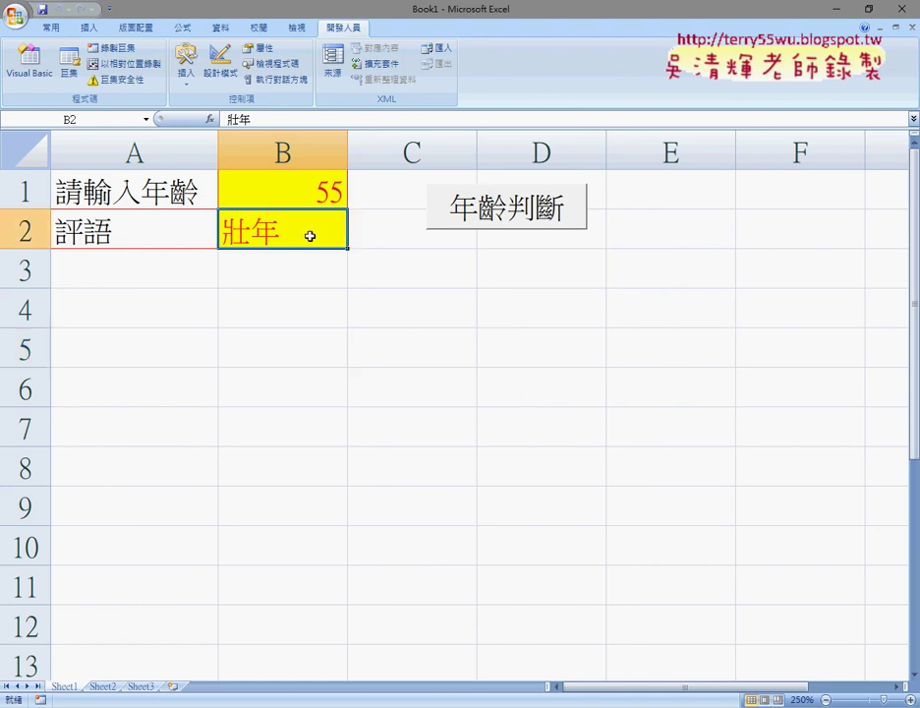
pyautogui.click(29, 57)
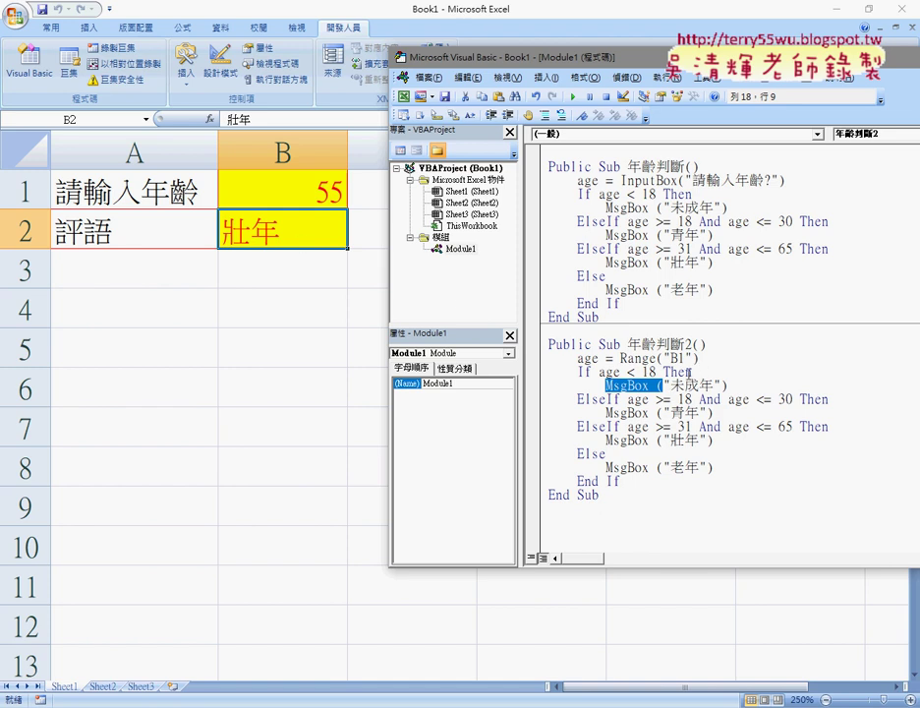
# Delete the MsgBox ( call in the under-18 branch and dismiss the compile error.
pyautogui.moveTo(662, 385); pyautogui.dragTo(605, 385)
pyautogui.press('Delete')
pyautogui.click(703, 360)
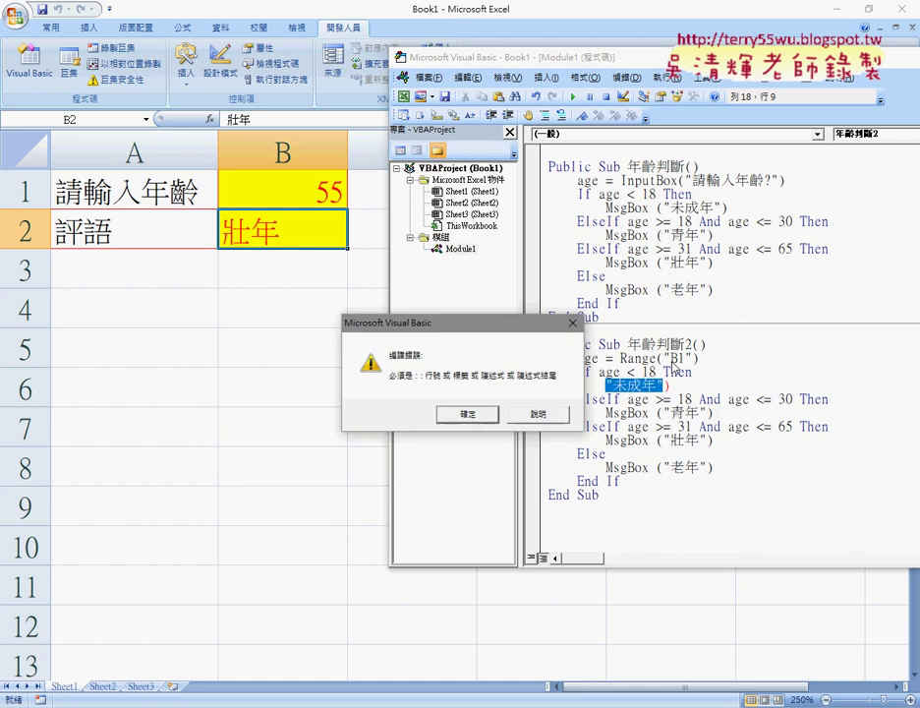
pyautogui.click(466, 412)
# Copy Range("B1") in front of "未成年" and change it to Range("B2").
pyautogui.moveTo(700, 359); pyautogui.dragTo(620, 358)
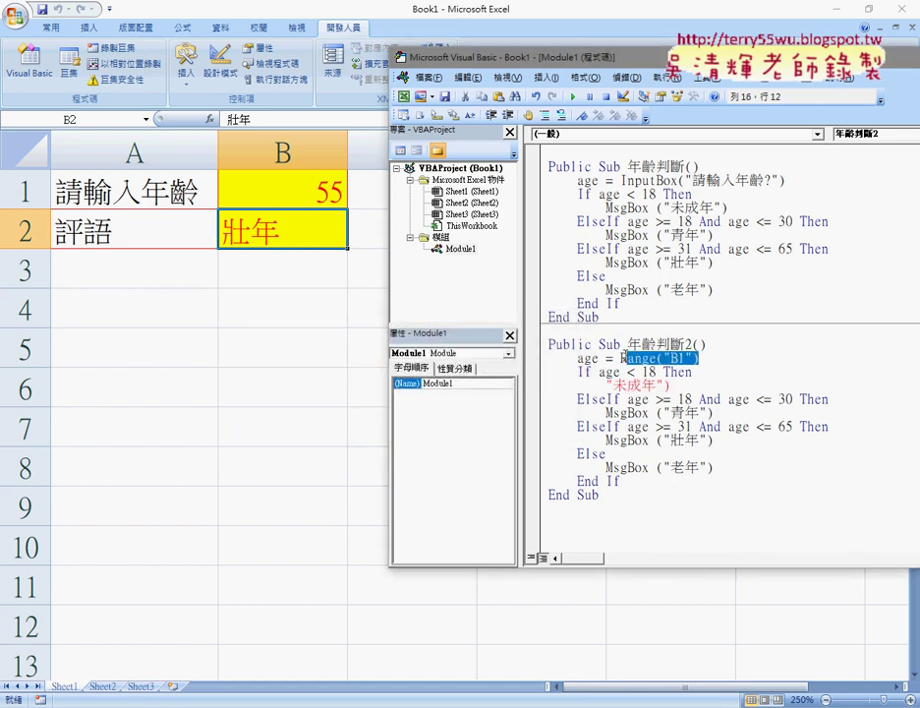
pyautogui.hotkey('ctrl', 'c')
pyautogui.click(607, 386)
pyautogui.hotkey('ctrl', 'v')
pyautogui.moveTo(604, 385); pyautogui.dragTo(610, 386)
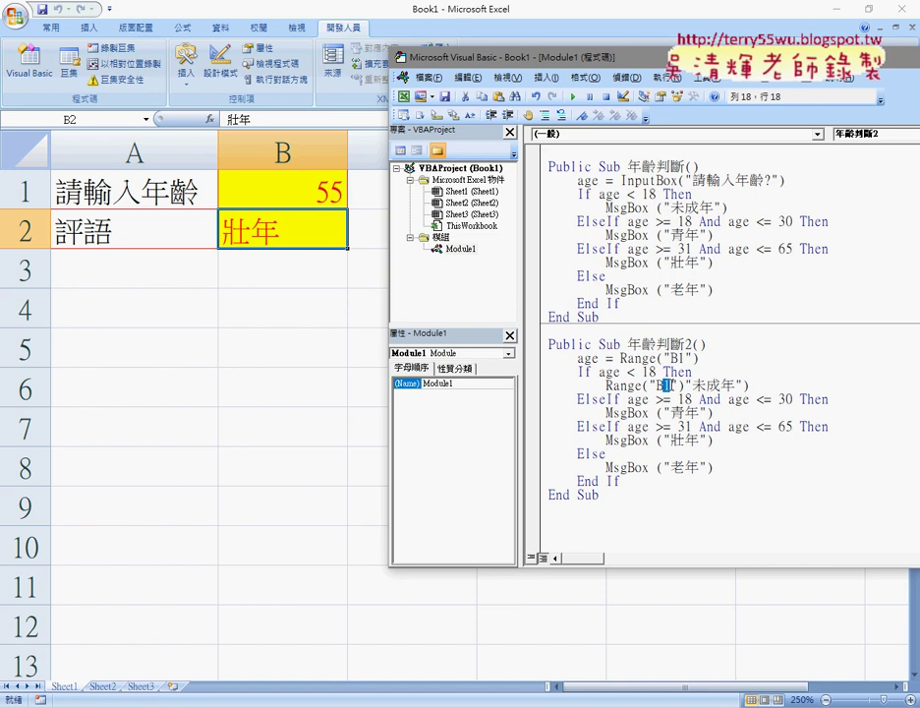
pyautogui.write('2')
# Add = and remove the trailing parenthesis so the line reads Range("B2") = "未成年".
pyautogui.click(687, 386)
pyautogui.write('=')
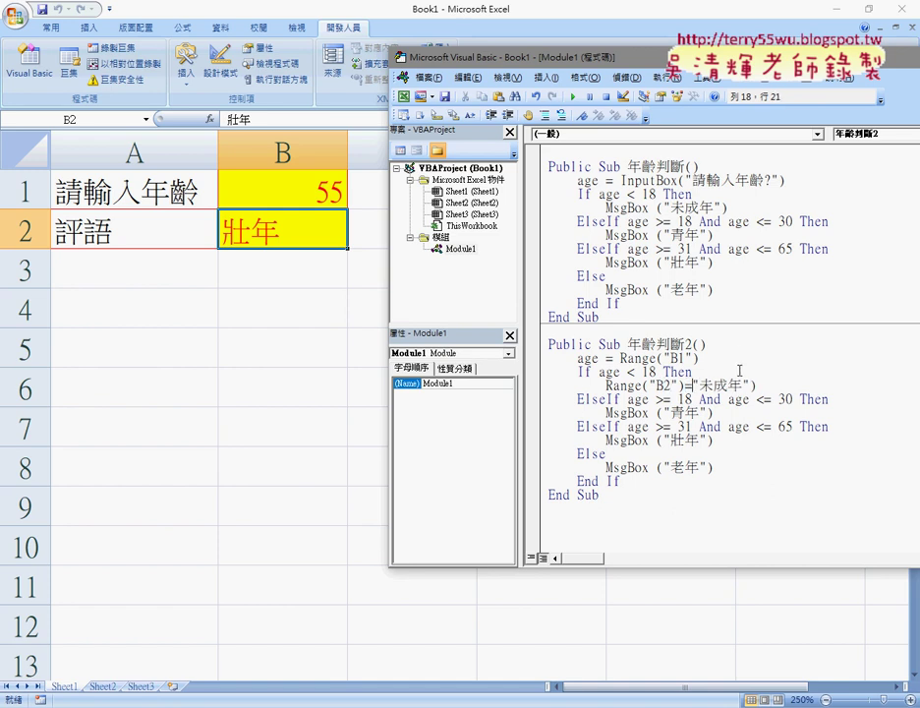
pyautogui.click(758, 385)
pyautogui.press('BackSpace')
pyautogui.moveTo(693, 385)
pyautogui.mouseDown()
pyautogui.moveTo(621, 385)
pyautogui.moveTo(665, 413)
pyautogui.mouseUp()
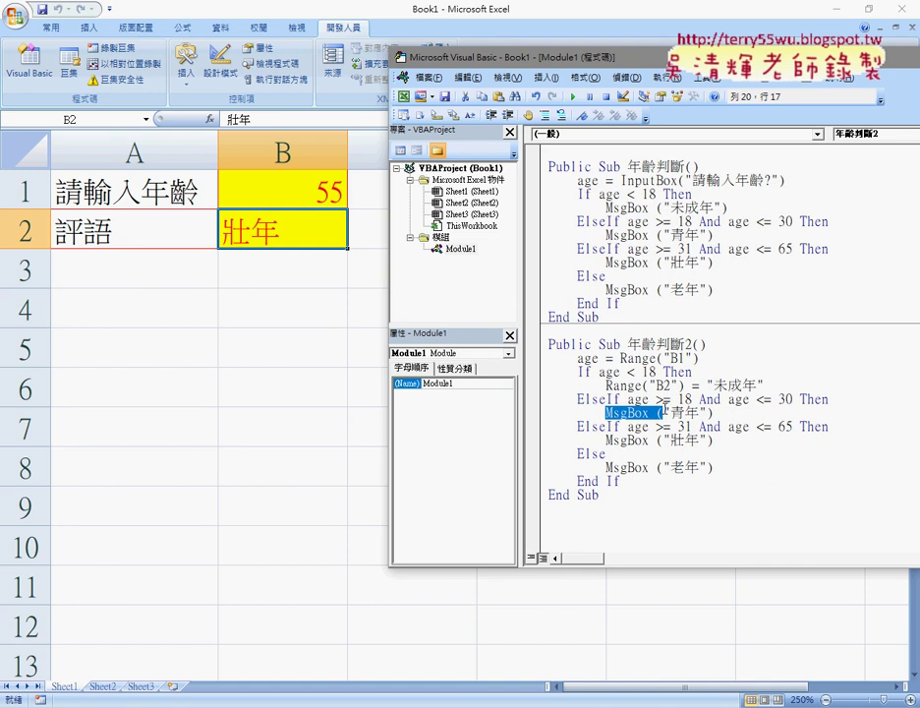
# Use Find and Replace to change all 7 MsgBox ( calls into Range("B2")=.
pyautogui.hotkey('ctrl', 'h')
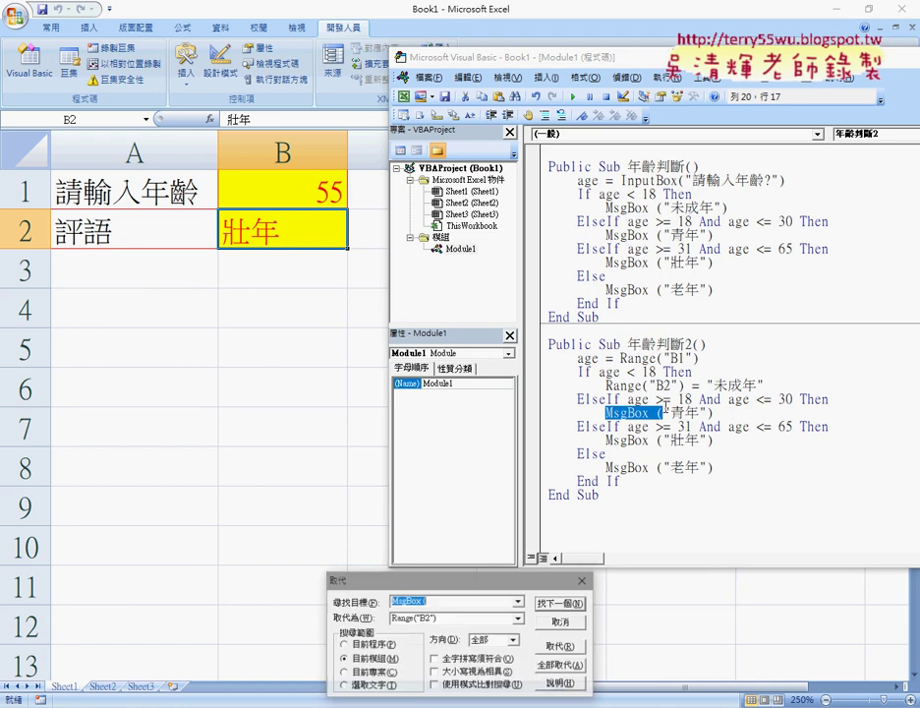
pyautogui.moveTo(469, 580)
pyautogui.mouseDown()
pyautogui.moveTo(501, 519)
pyautogui.moveTo(499, 385)
pyautogui.mouseUp()
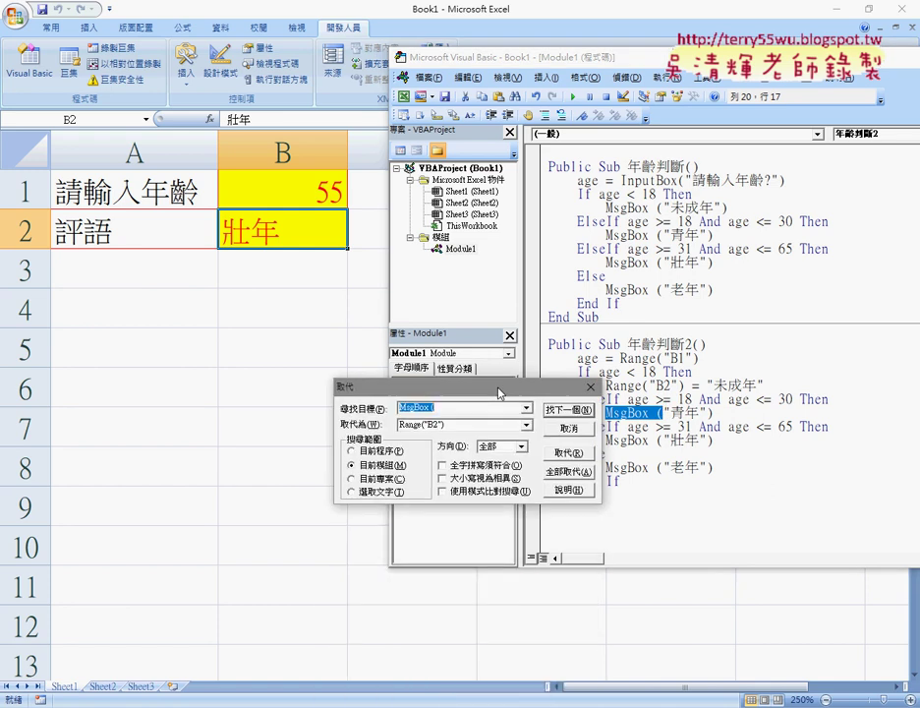
pyautogui.press('Tab')
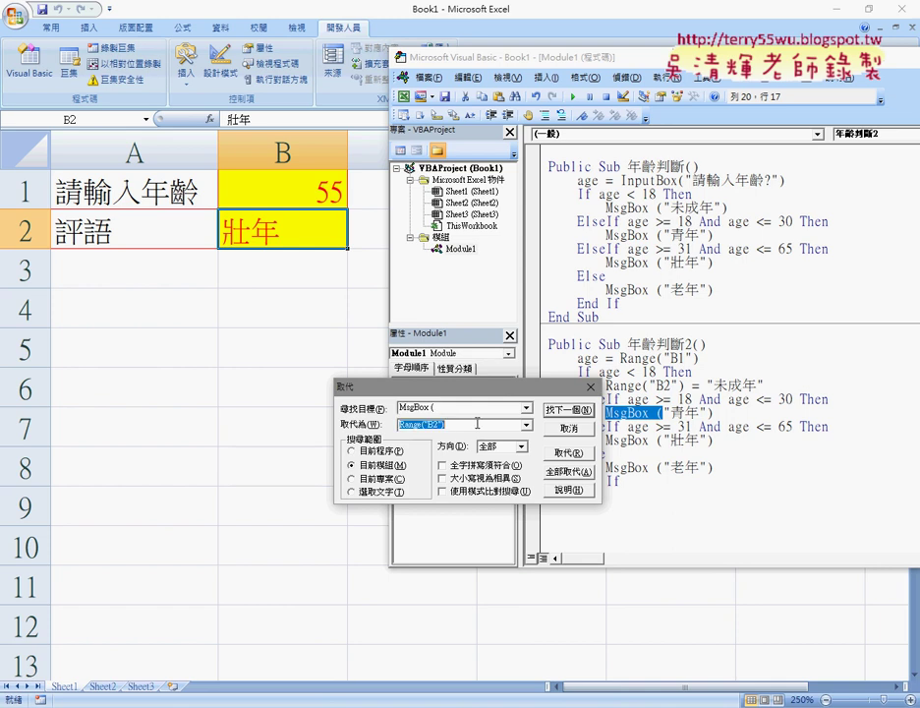
pyautogui.click(507, 423)
pyautogui.write('=')
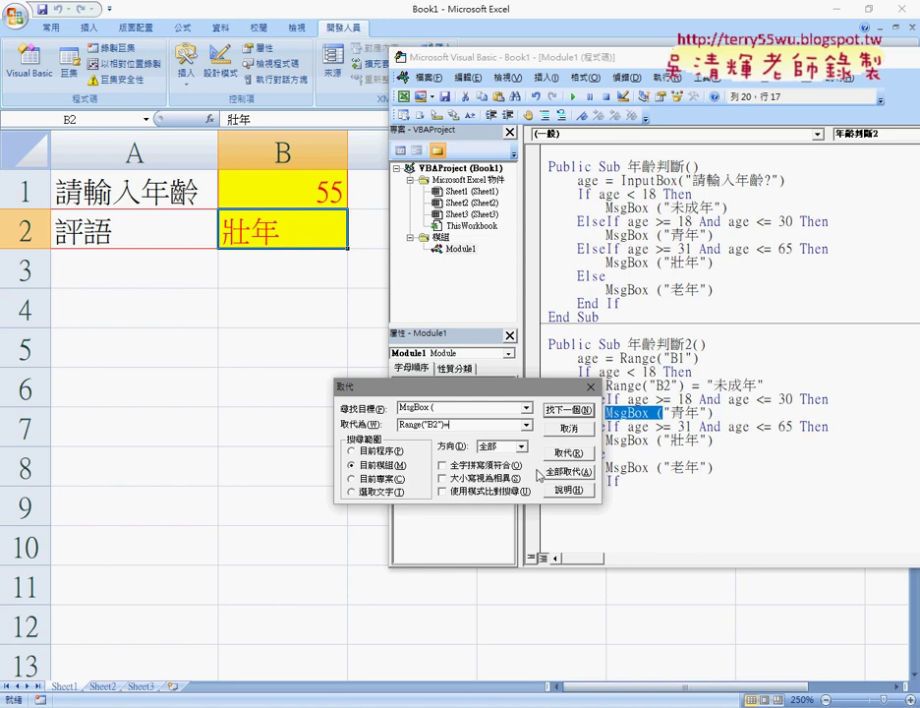
pyautogui.click(569, 471)
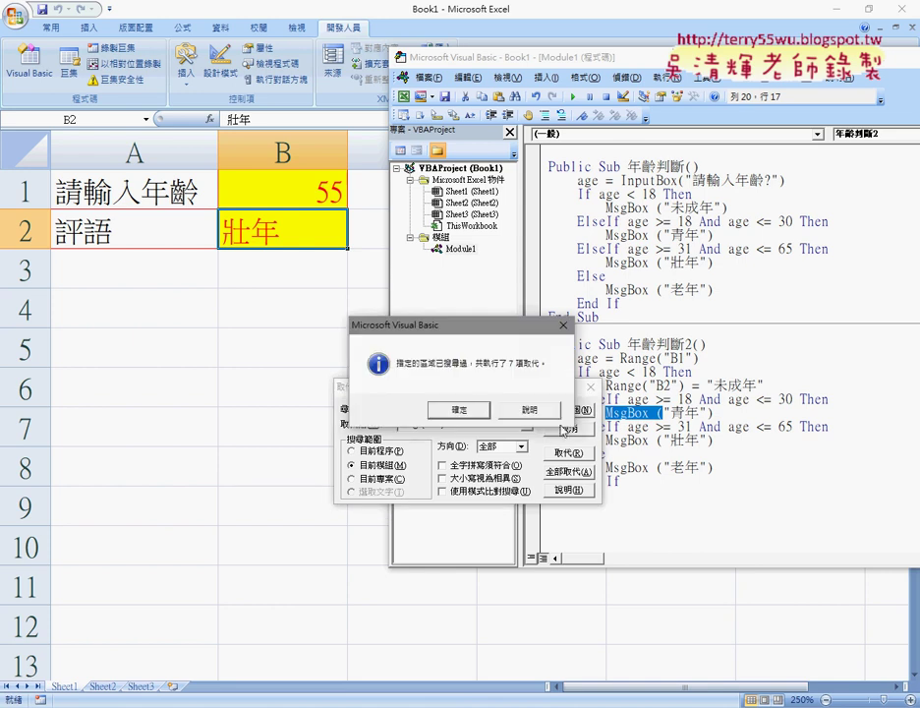
pyautogui.click(458, 413)
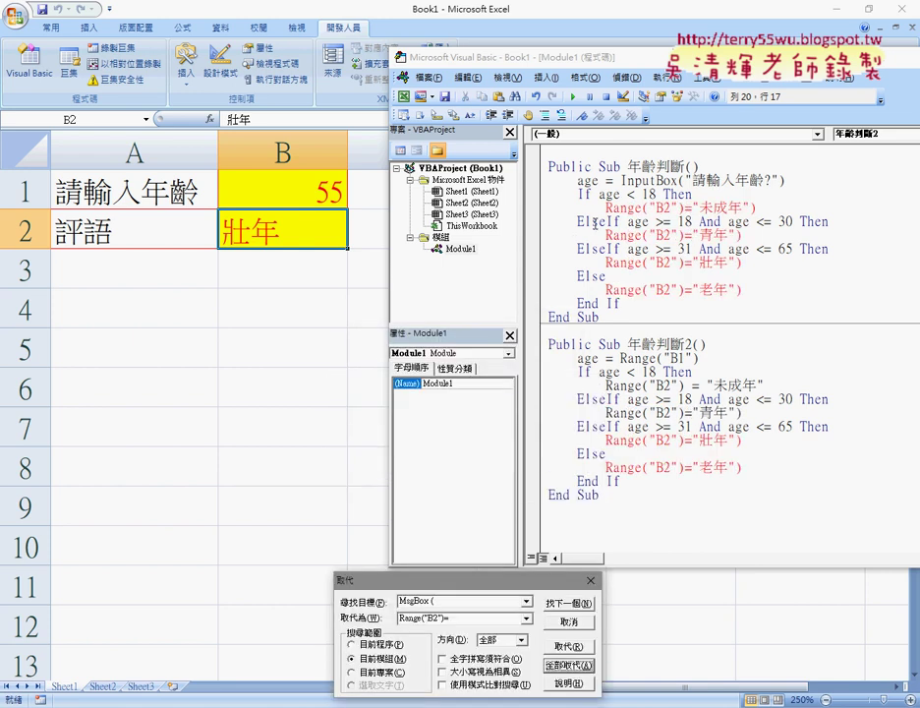
pyautogui.moveTo(479, 581); pyautogui.dragTo(322, 294)
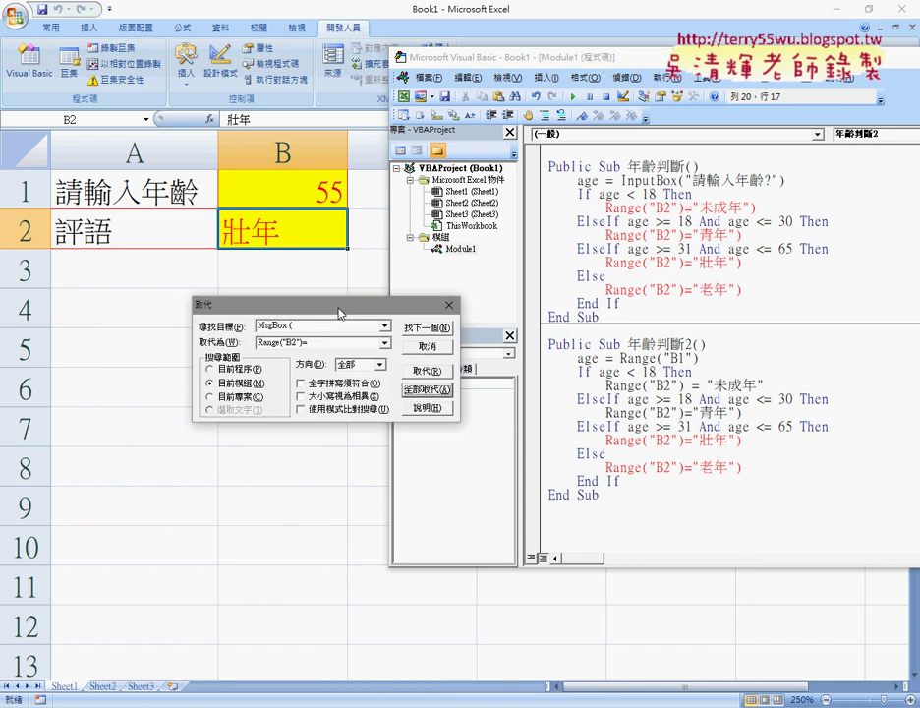
pyautogui.click(414, 335)
# Remove the leftover closing parentheses on the 青年, 壯年 and 老年 lines.
pyautogui.click(662, 293)
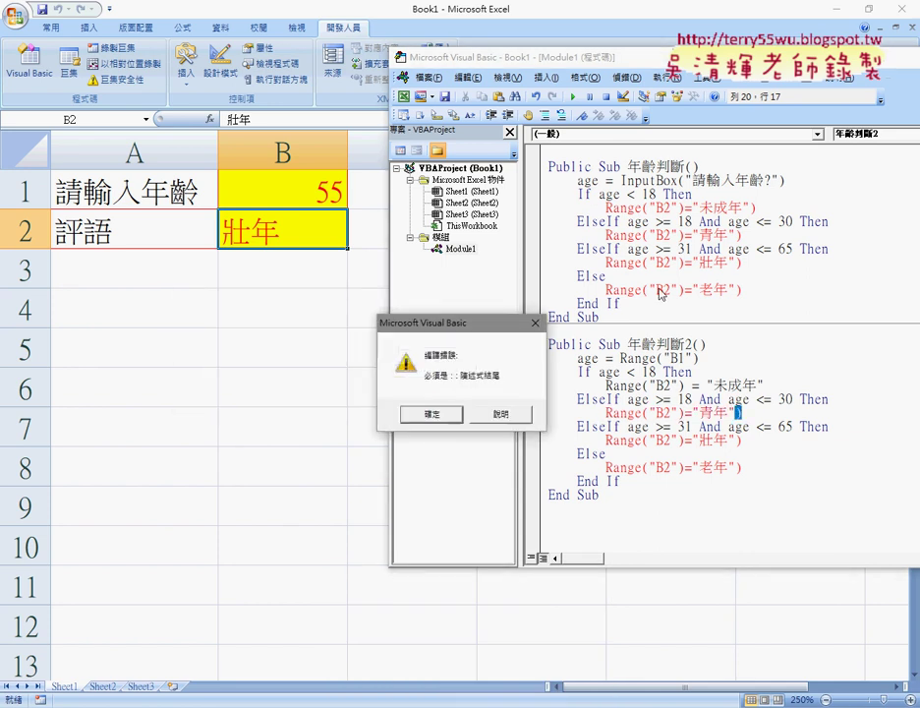
pyautogui.click(431, 414)
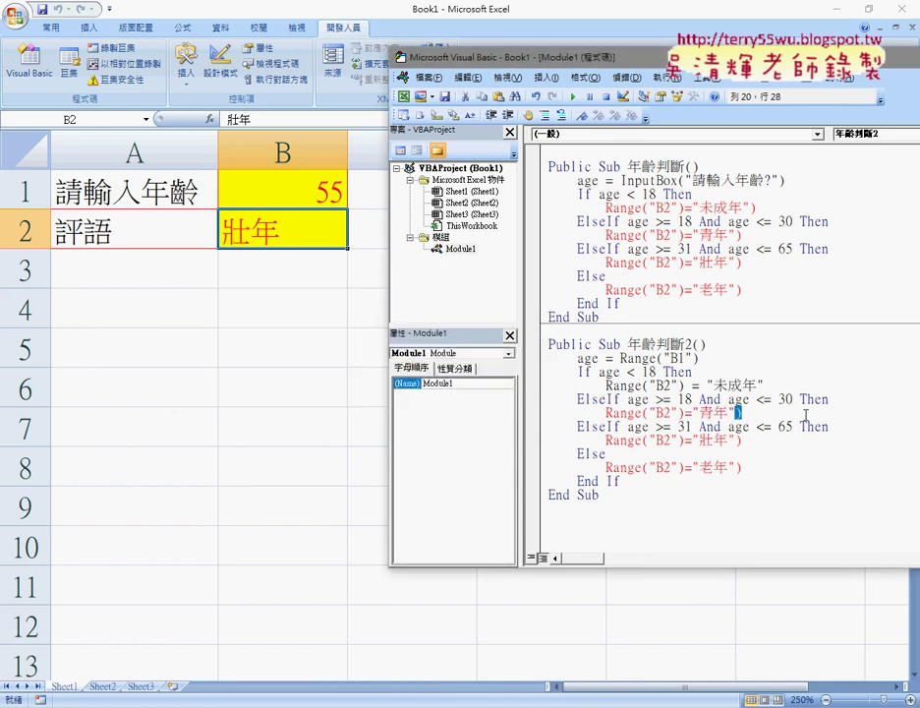
pyautogui.press('BackSpace')
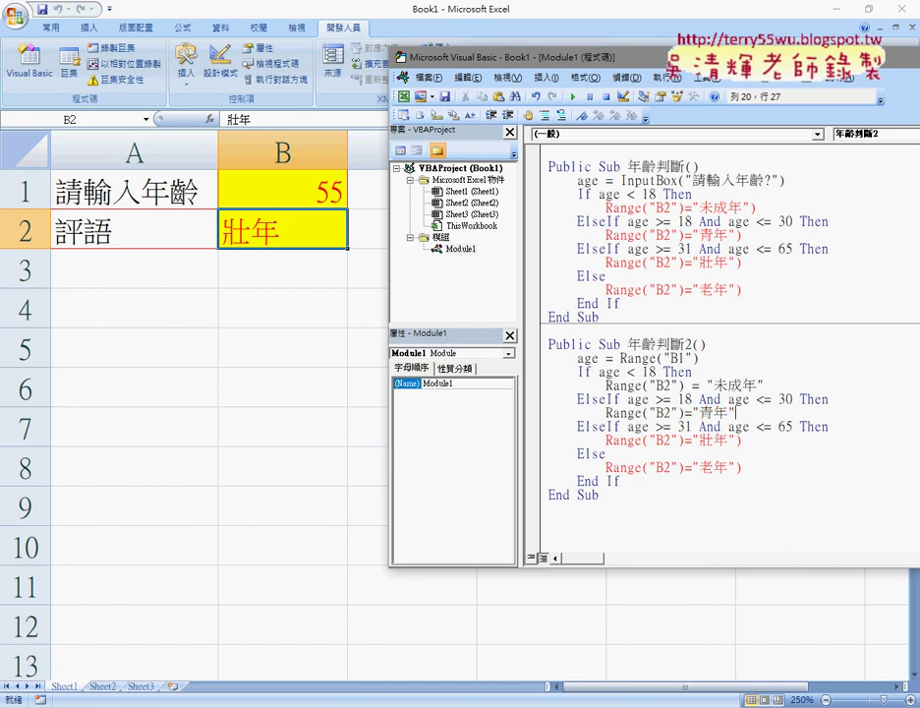
pyautogui.press('Down')
pyautogui.press('Down')
pyautogui.press('Delete')
pyautogui.press('Down')
pyautogui.press('Down')
pyautogui.press('Delete')
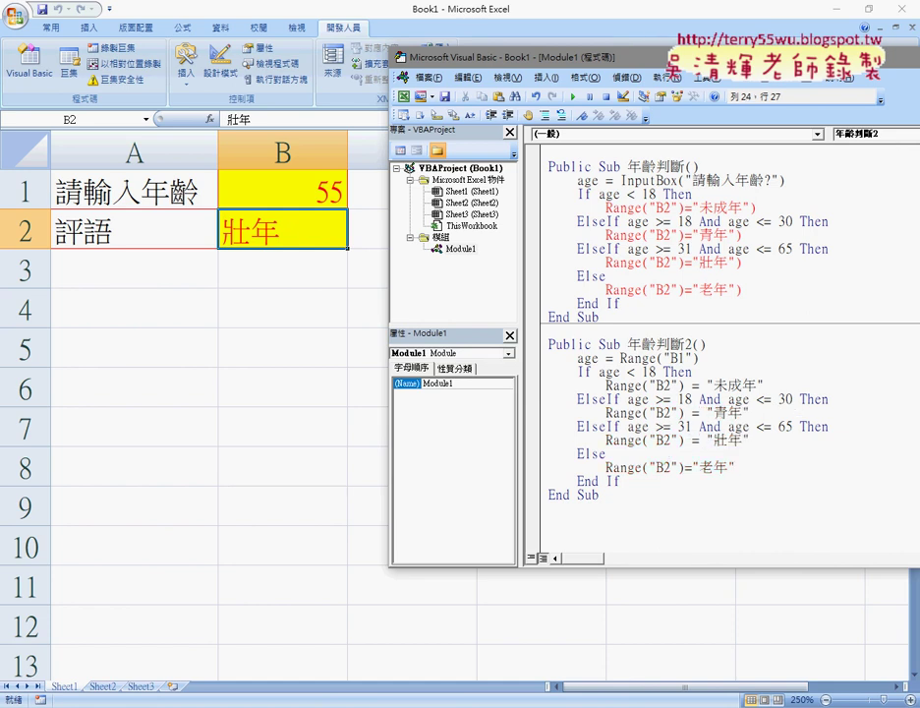
pyautogui.press('Down')
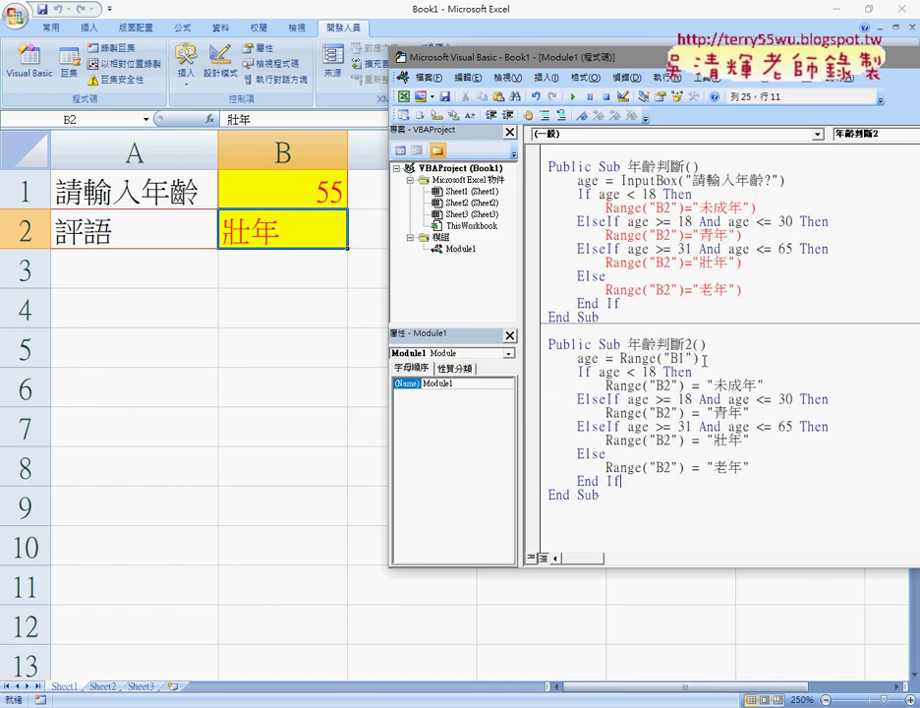
# Highlight Range("B1"), Range("B2") and "未成年" in the code to explain them.
pyautogui.moveTo(700, 360); pyautogui.dragTo(621, 359)
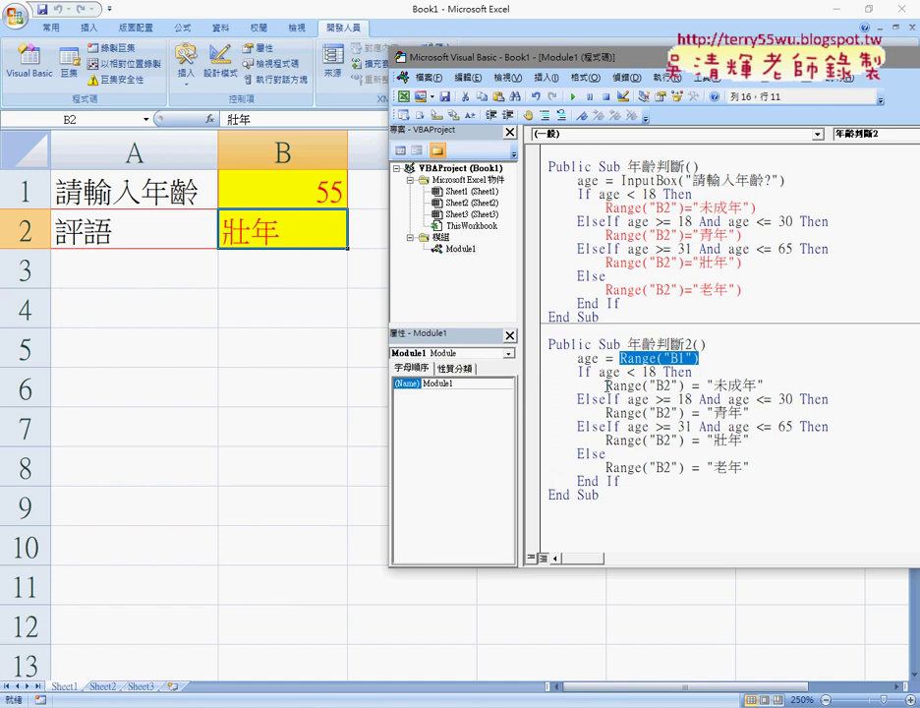
pyautogui.moveTo(606, 388); pyautogui.dragTo(685, 387)
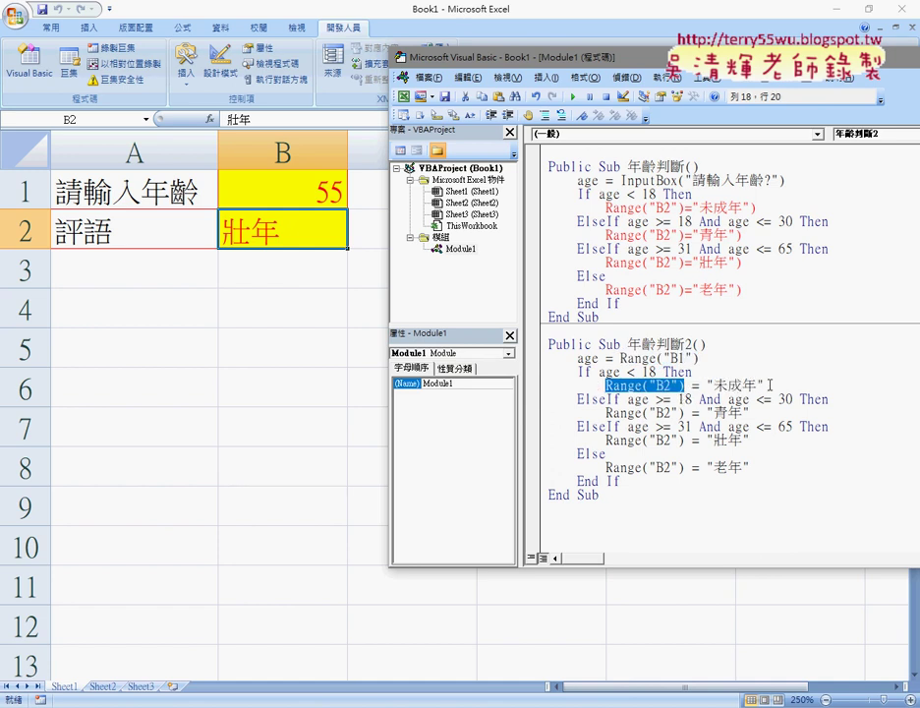
pyautogui.moveTo(771, 387); pyautogui.dragTo(704, 386)
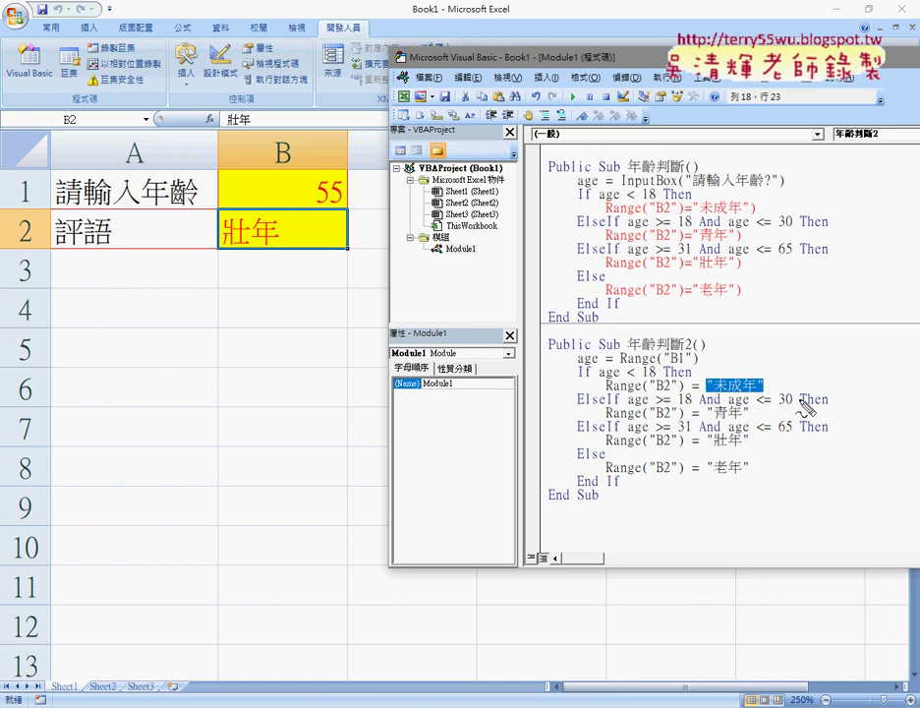
pyautogui.moveTo(763, 400)
pyautogui.mouseDown()
pyautogui.moveTo(704, 397)
pyautogui.moveTo(712, 374)
pyautogui.mouseUp()
# Scroll the Google Docs notes down to the Excel table and IF_age_range code.
pyautogui.click(283, 325)
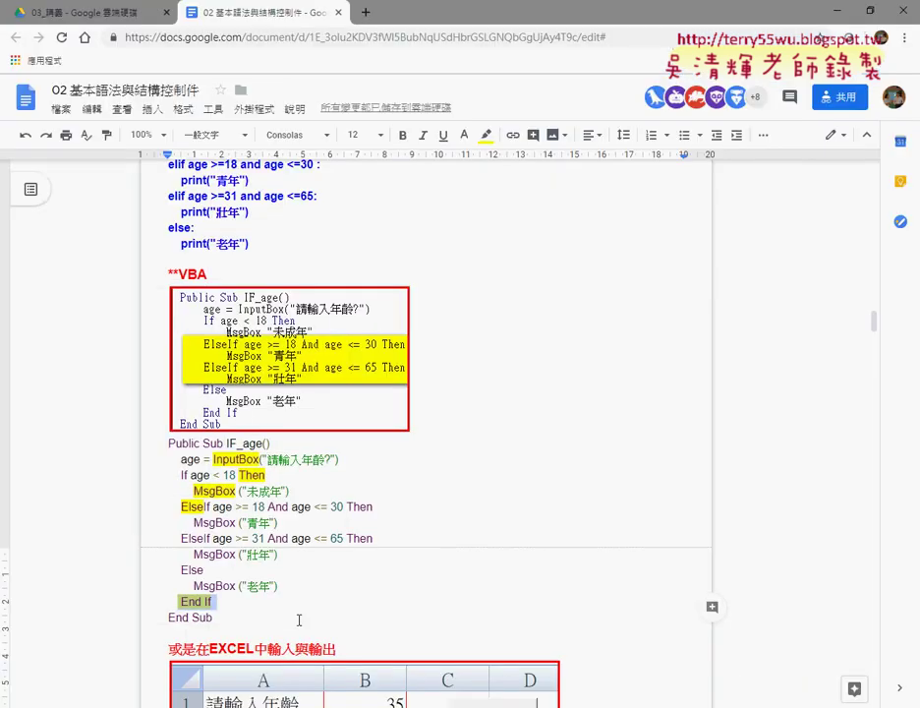
pyautogui.scroll(-2, 298, 618)
pyautogui.scroll(-5, 343, 486)
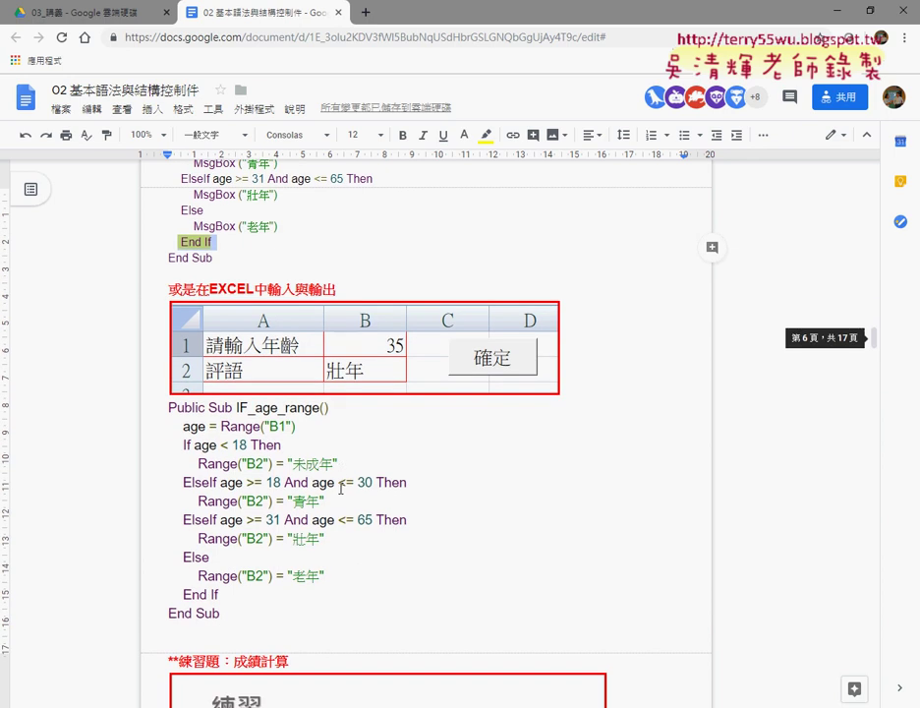